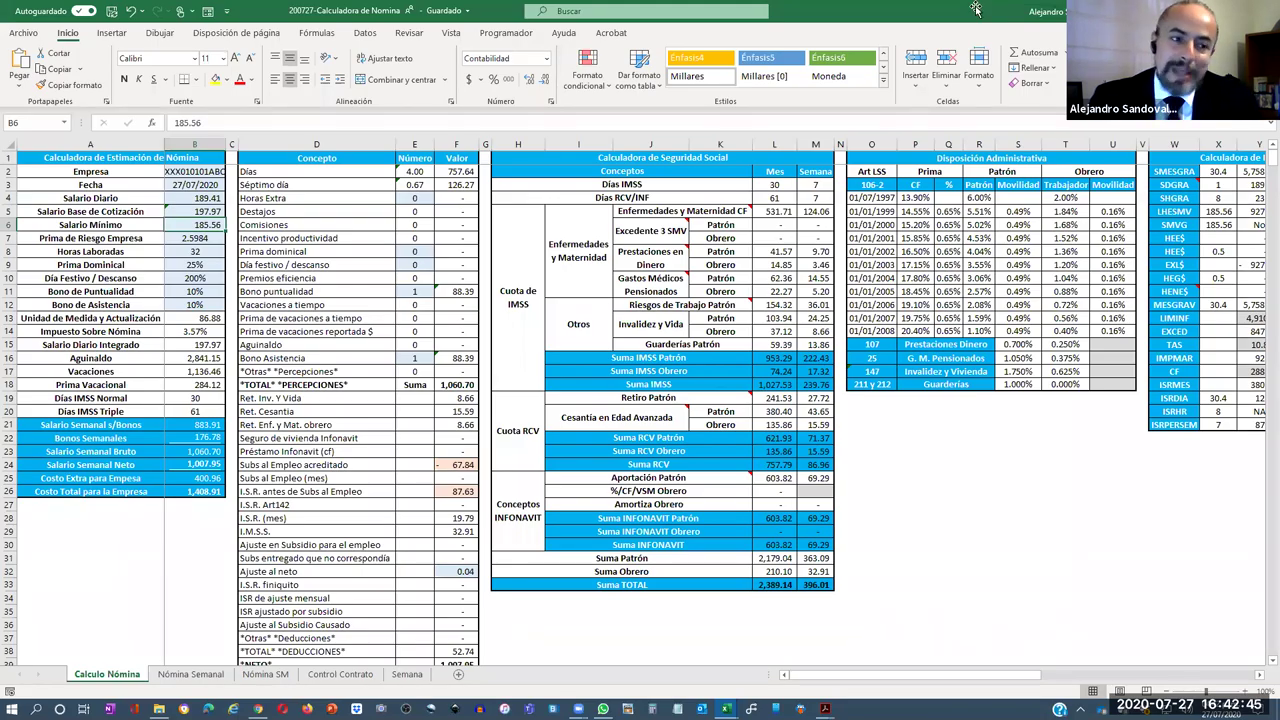
Remove the fill colour from the Salario Base de Cotización value in cell B5
{"action": "key", "text": "Up"}
{"action": "left_click", "coordinate": [227, 80]}
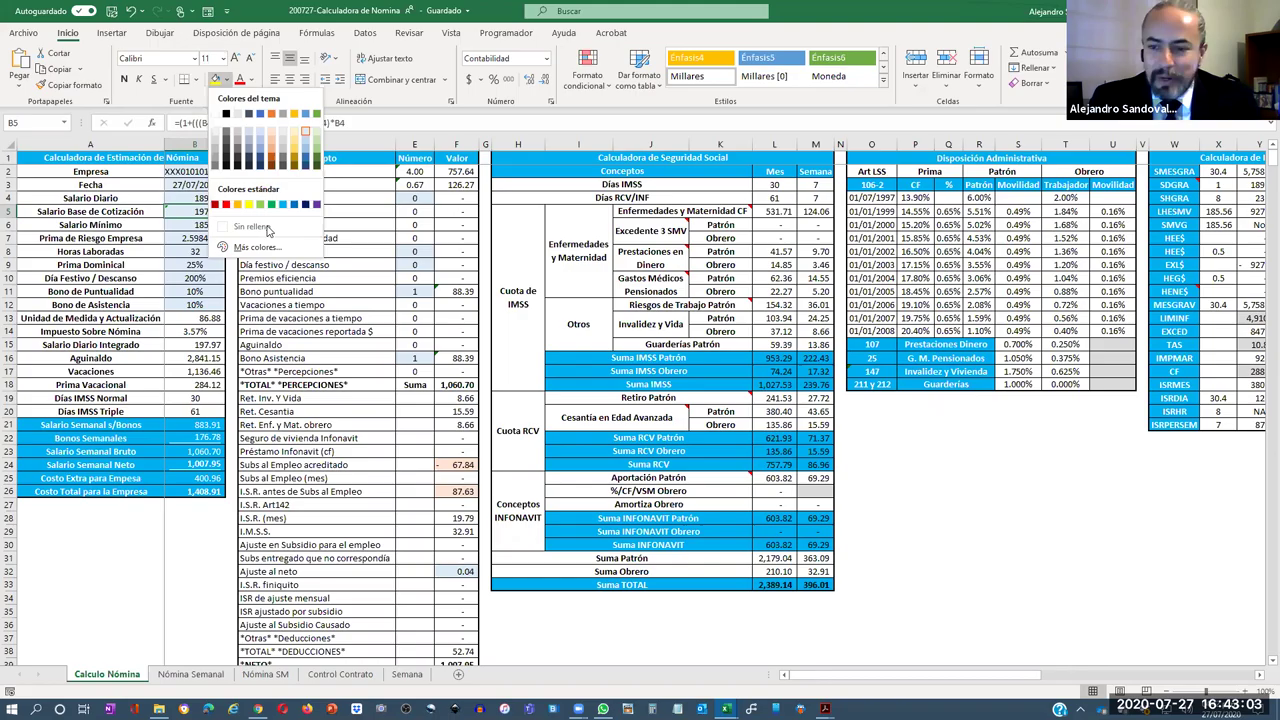
{"action": "left_click", "coordinate": [266, 230]}
{"action": "key", "text": "Up"}
{"action": "key", "text": "Up"}
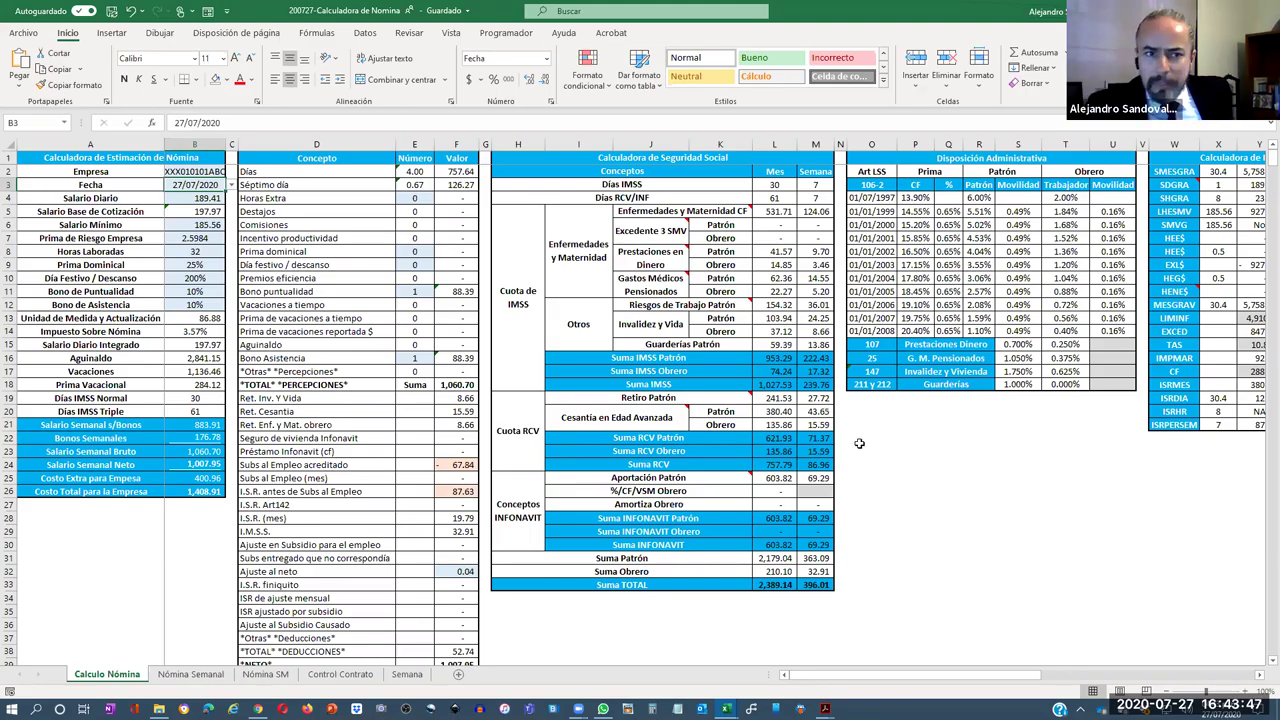
Shade the monthly employer amount for Cesantía en Edad Avanzada in cell L20 light blue
{"action": "left_click", "coordinate": [816, 398]}
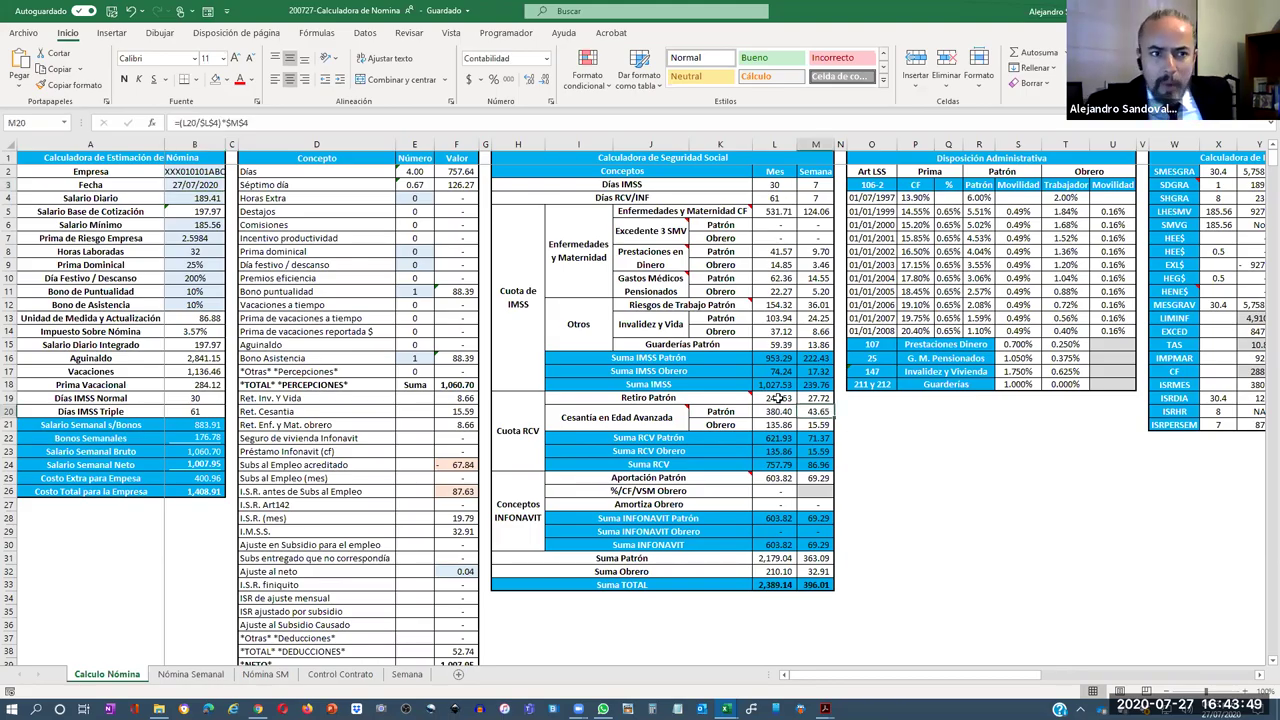
{"action": "left_click", "coordinate": [778, 398]}
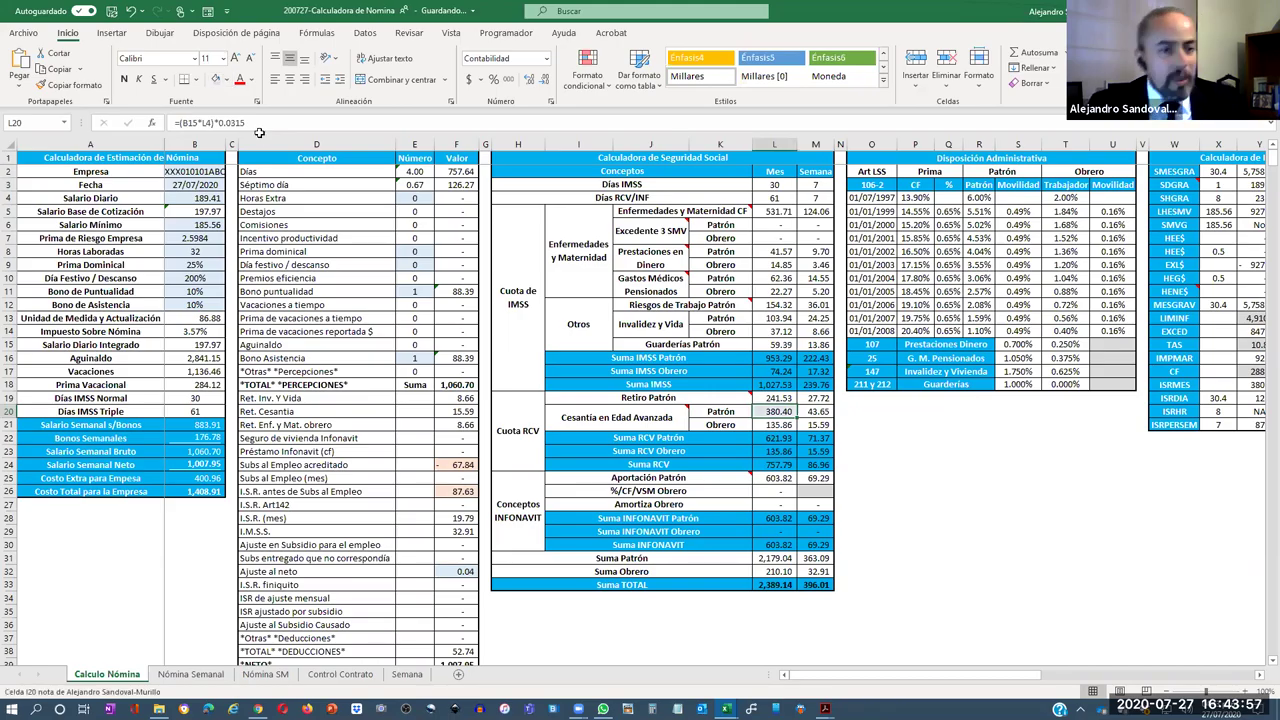
Highlight the Costo Extra value in cell B25 with a yellow fill and set its font colour to automatic black
{"action": "left_click", "coordinate": [212, 478]}
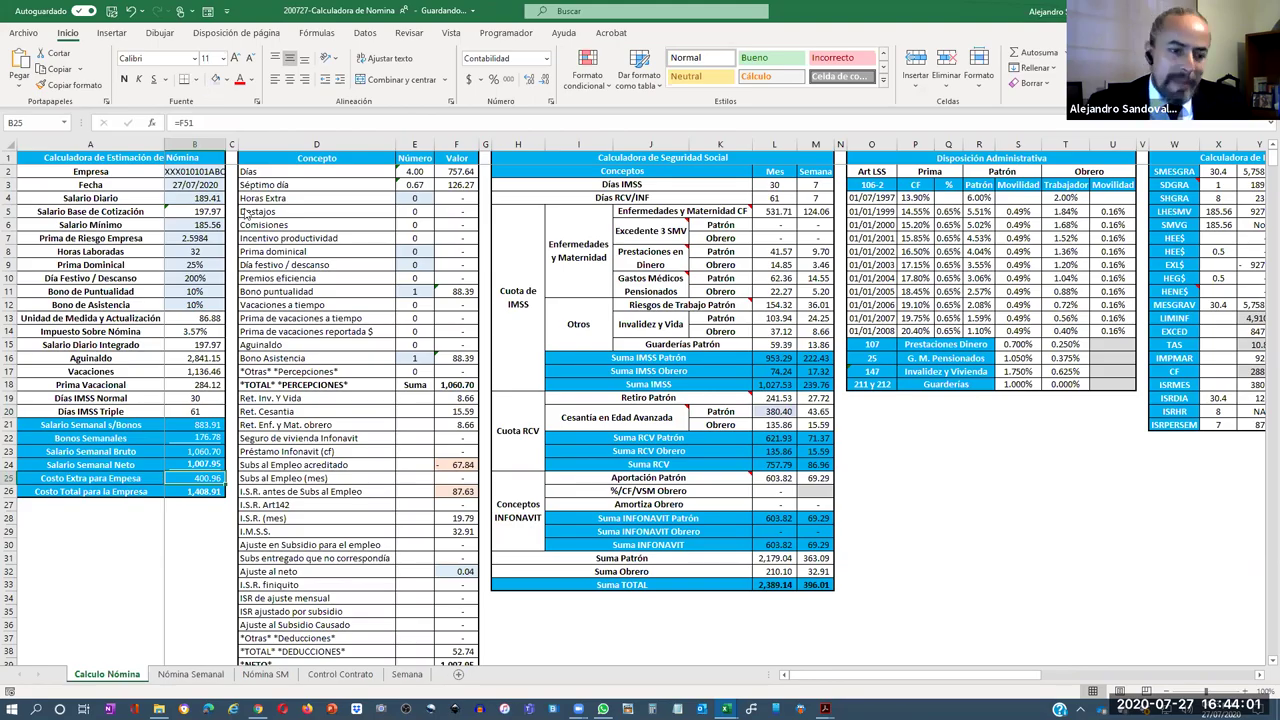
{"action": "key", "text": "alt+h"}
{"action": "key", "text": "h"}
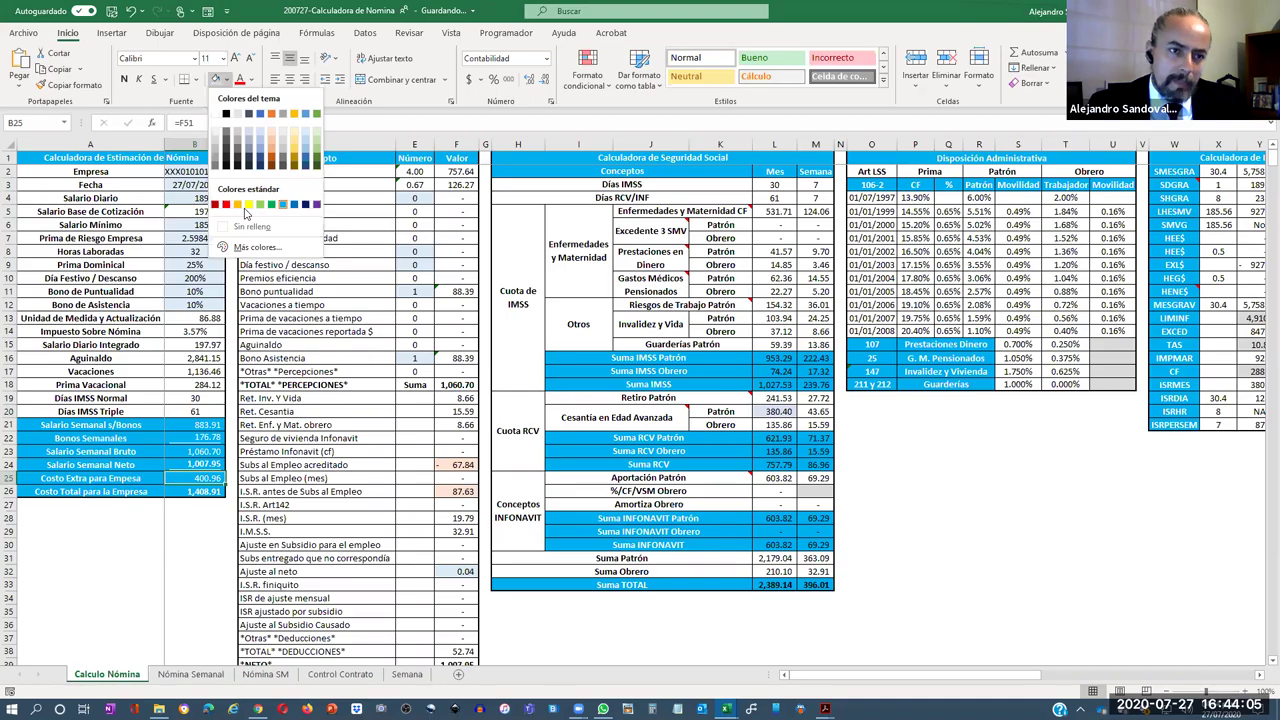
{"action": "left_click", "coordinate": [250, 204]}
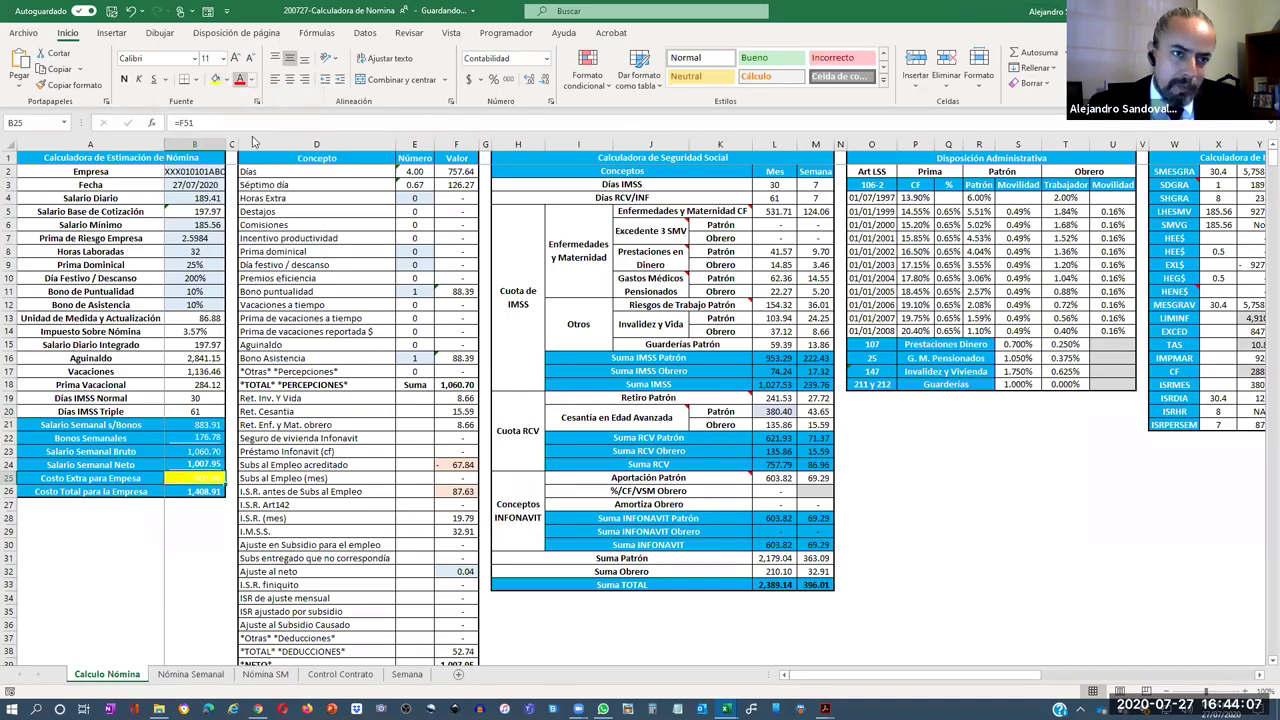
{"action": "left_click", "coordinate": [252, 80]}
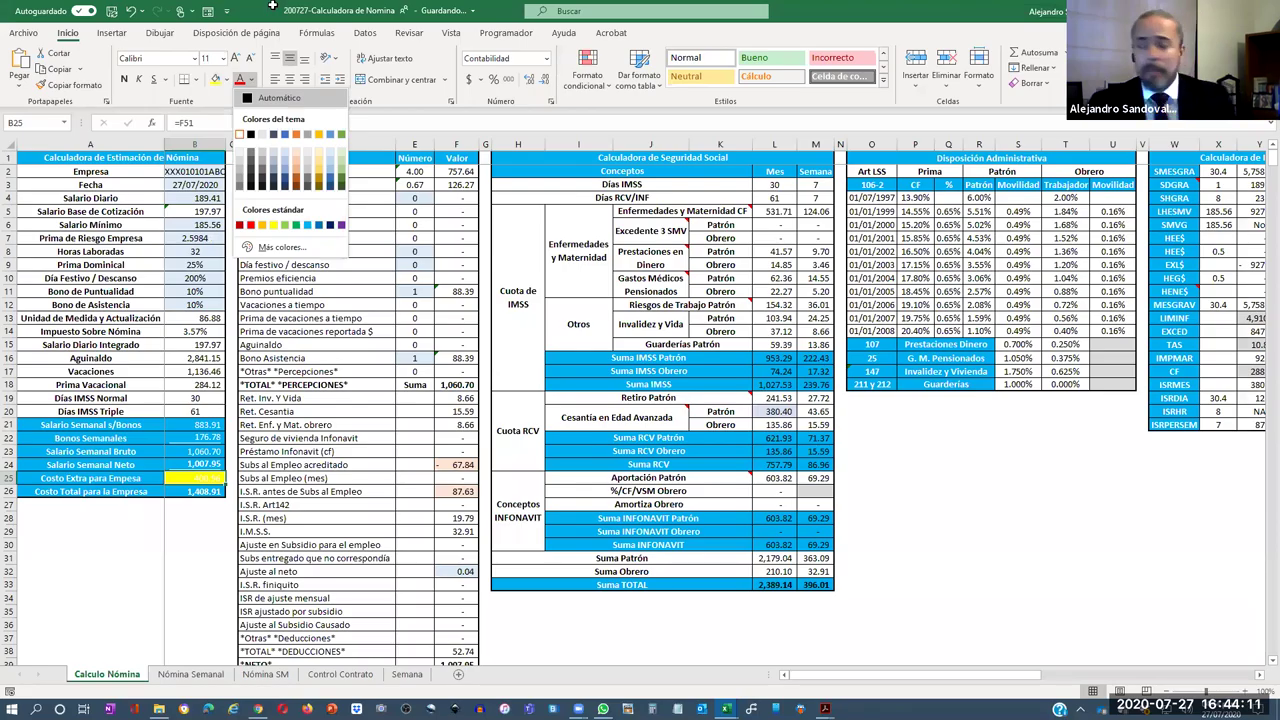
{"action": "key", "text": "Escape"}
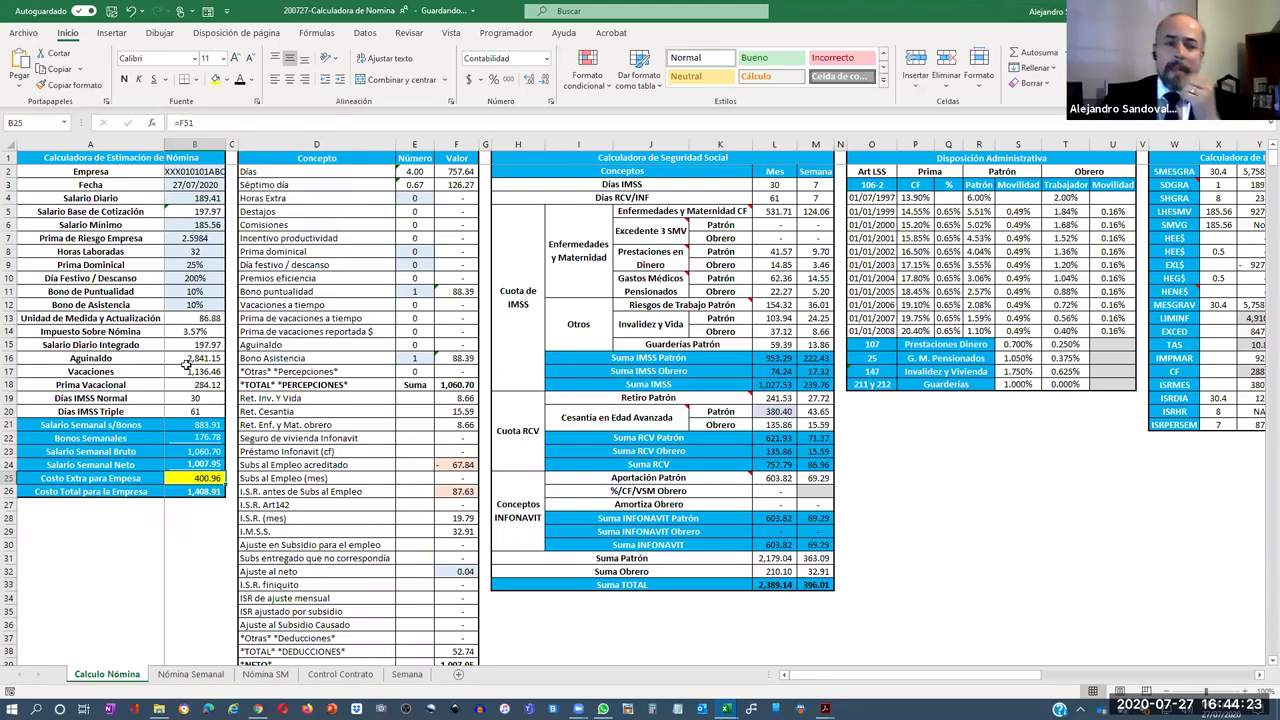
Widen column B so the full Empresa code in cell B2 fits
{"action": "left_click", "coordinate": [210, 170]}
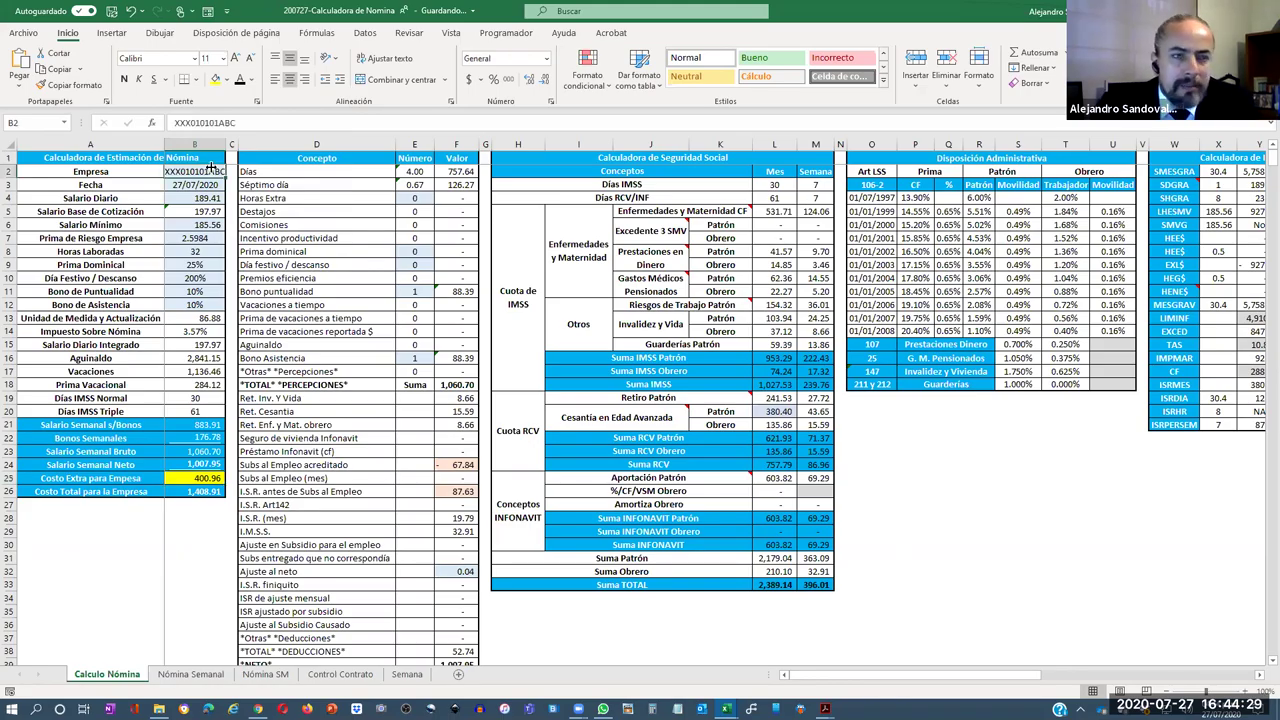
{"action": "left_click", "coordinate": [188, 186]}
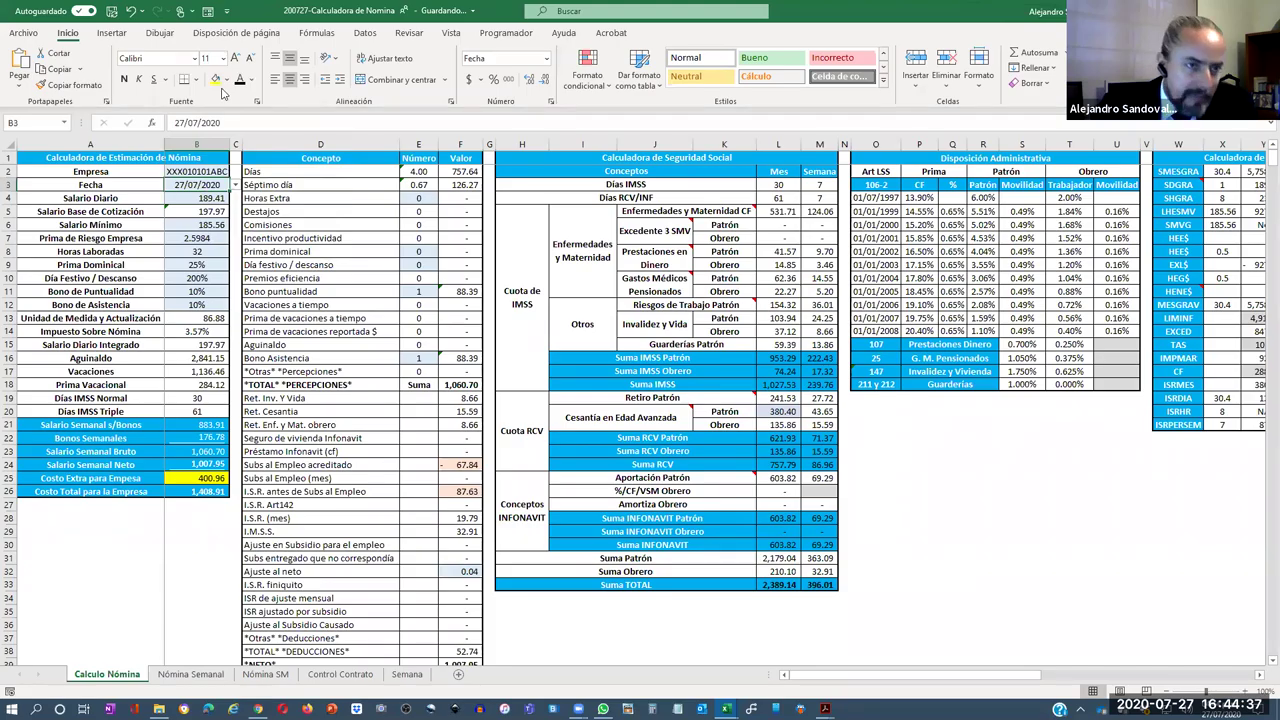
{"action": "key", "text": "Down"}
{"action": "key", "text": "alt+h"}
{"action": "key", "text": "h"}
{"action": "left_click", "coordinate": [205, 228]}
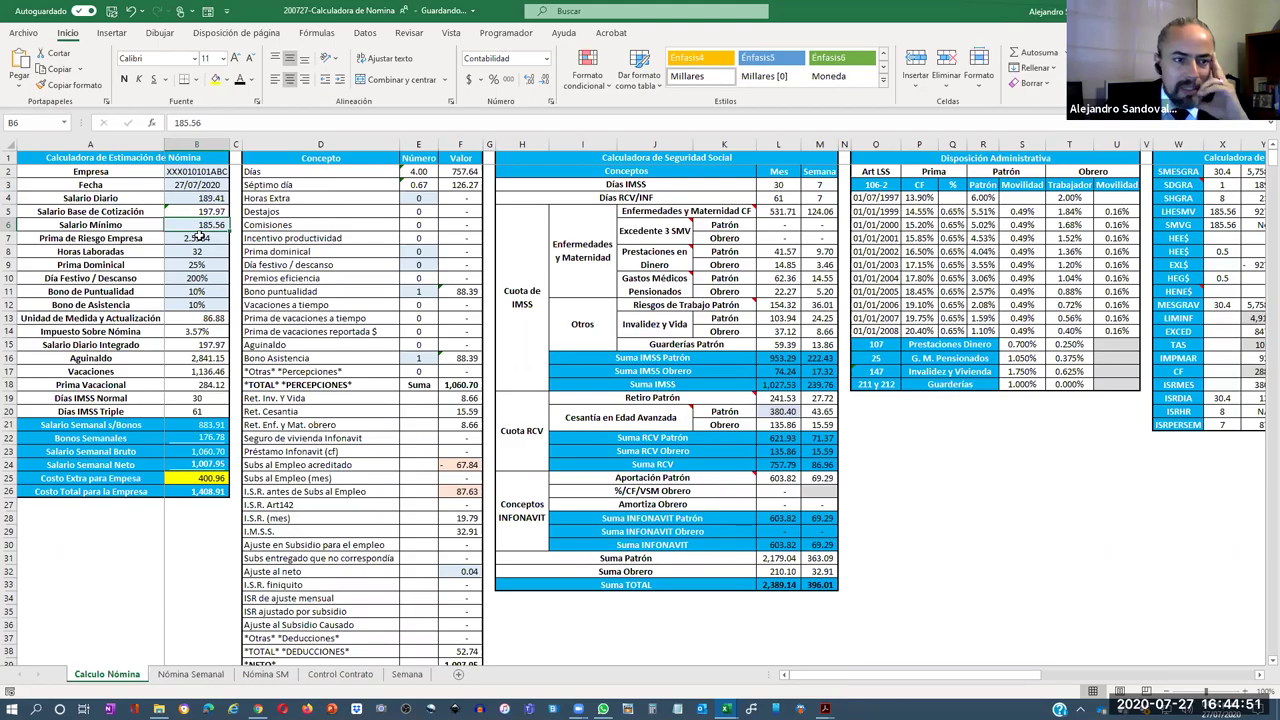
Set Horas Laboradas in cell B8 to 48
{"action": "key", "text": "Up"}
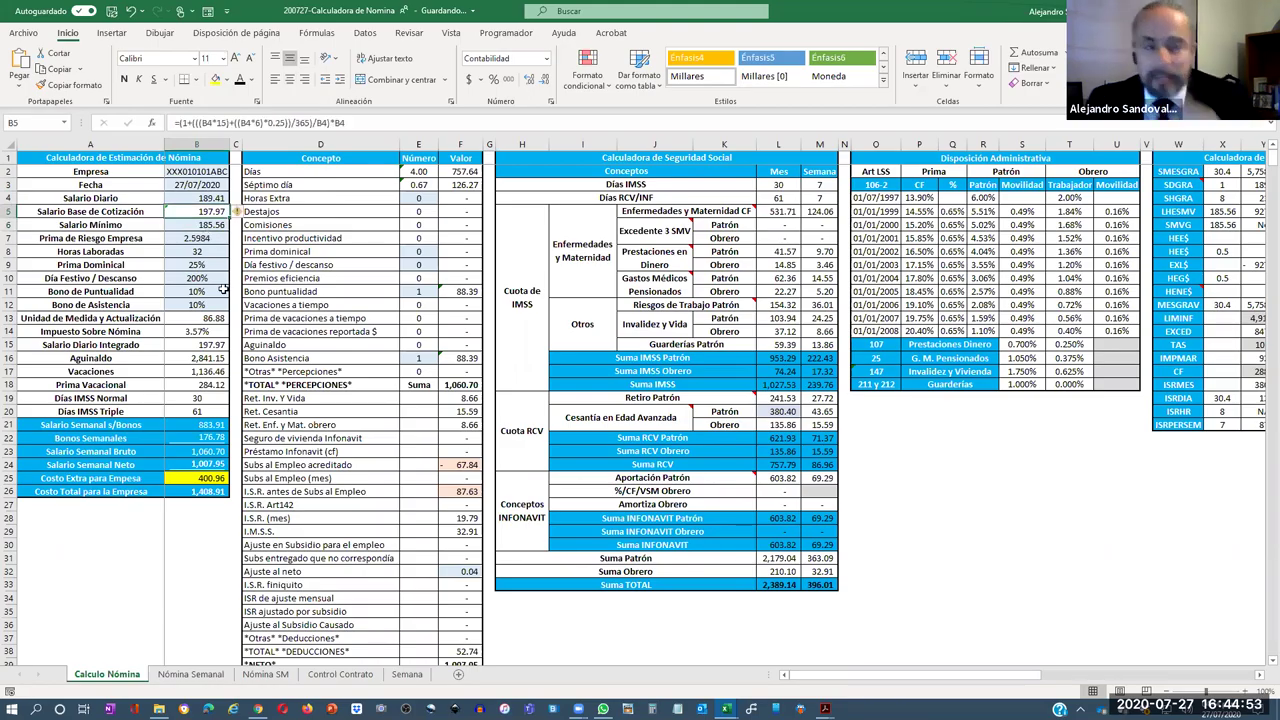
{"action": "key", "text": "Down"}
{"action": "key", "text": "Down"}
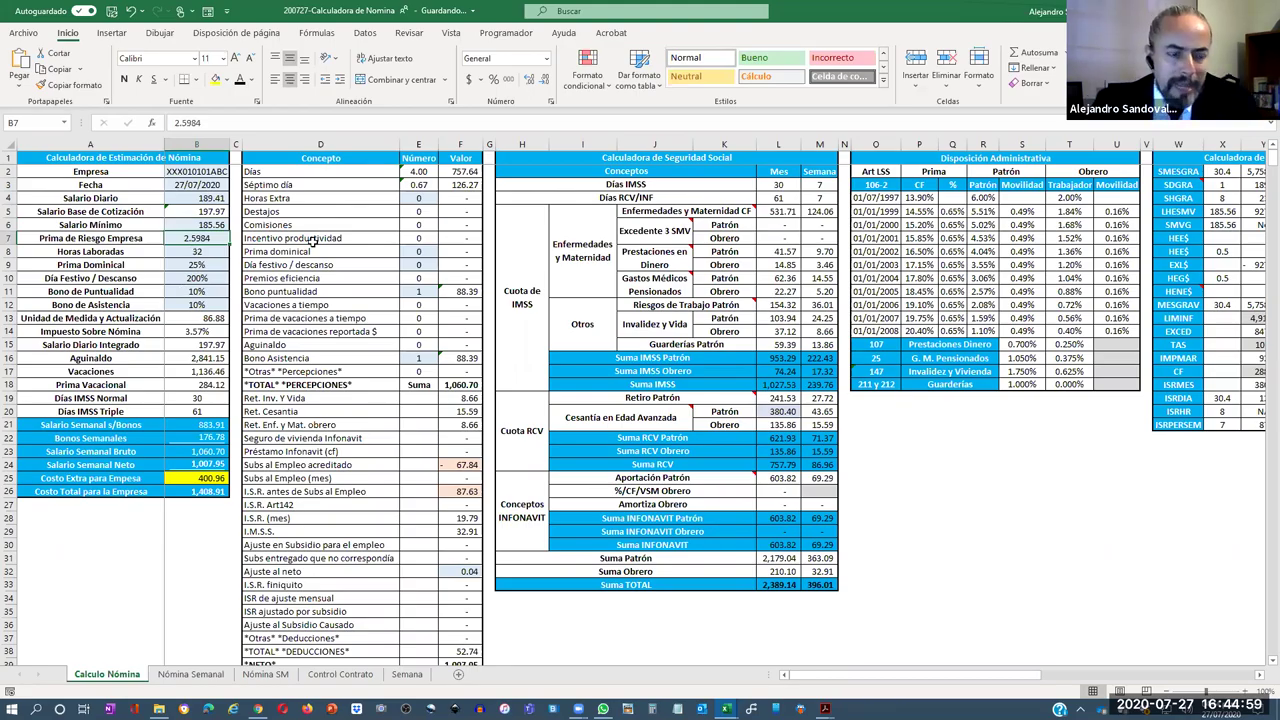
{"action": "key", "text": "Down"}
{"action": "type", "text": "48"}
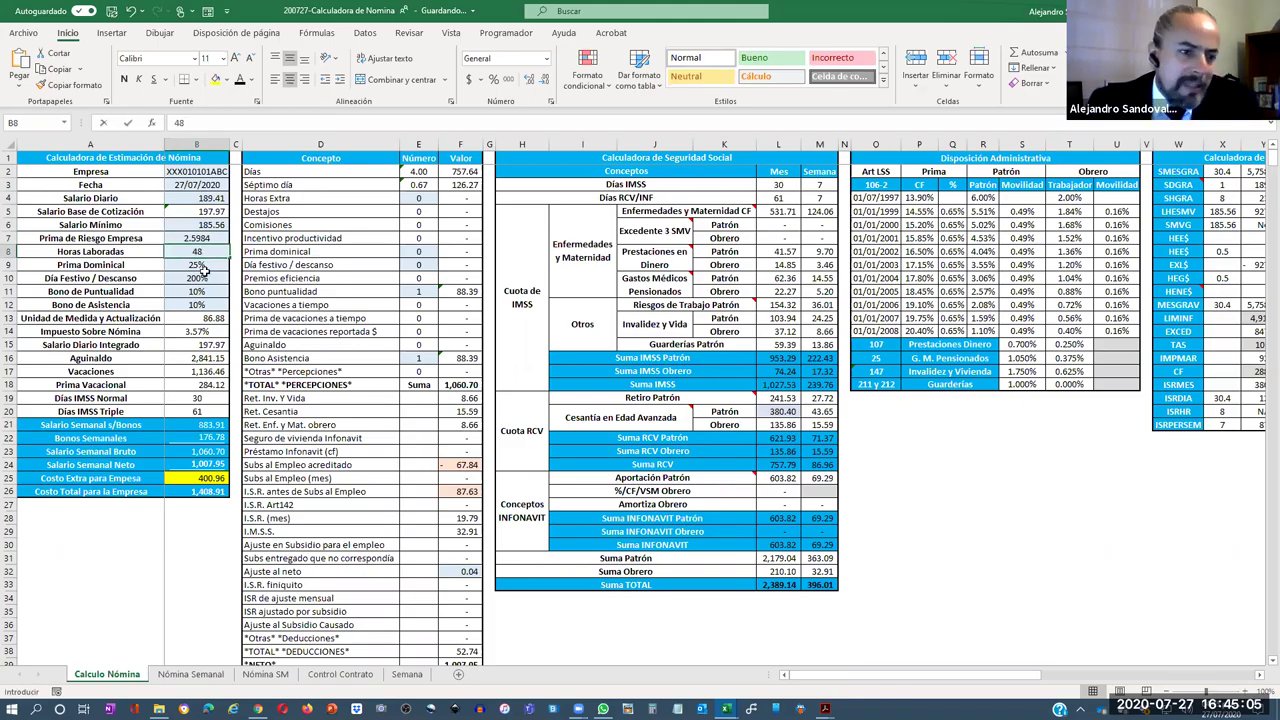
{"action": "key", "text": "Return"}
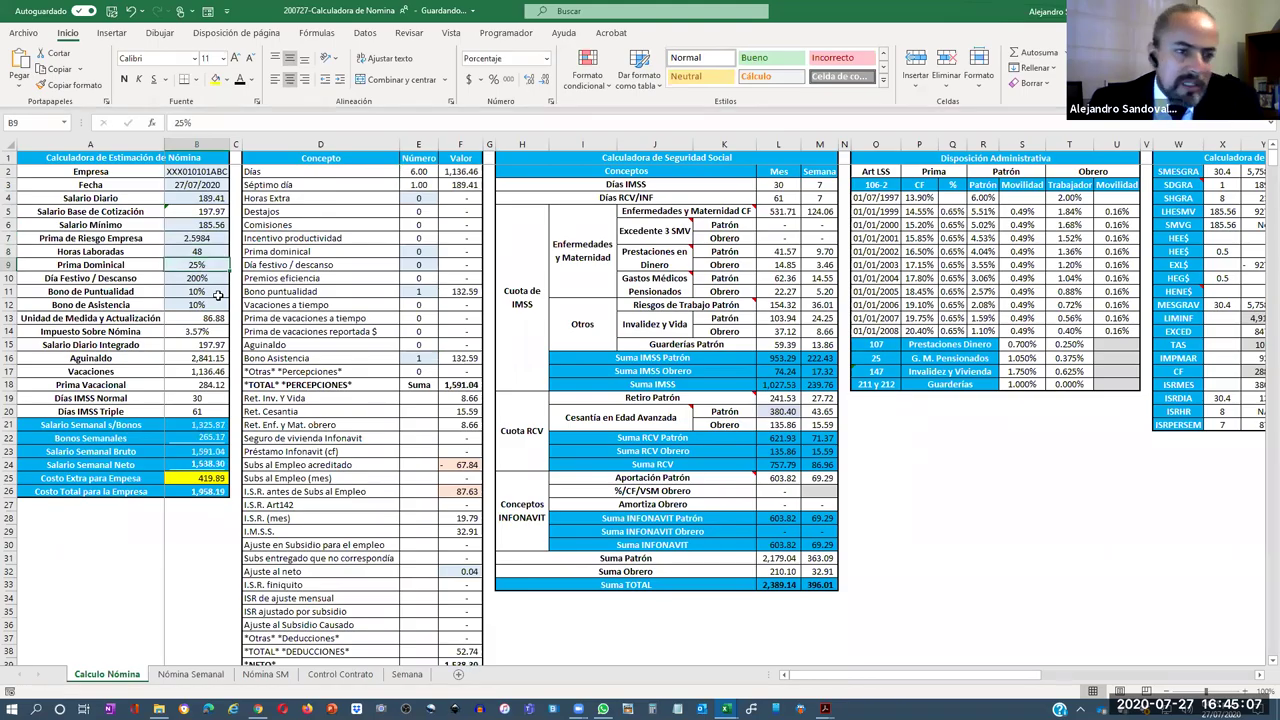
Review the premium and bonus percentages, Unidad de Medida y Actualización, Impuesto Sobre Nómina and the Salario Diario Integrado formula
{"action": "key", "text": "Return"}
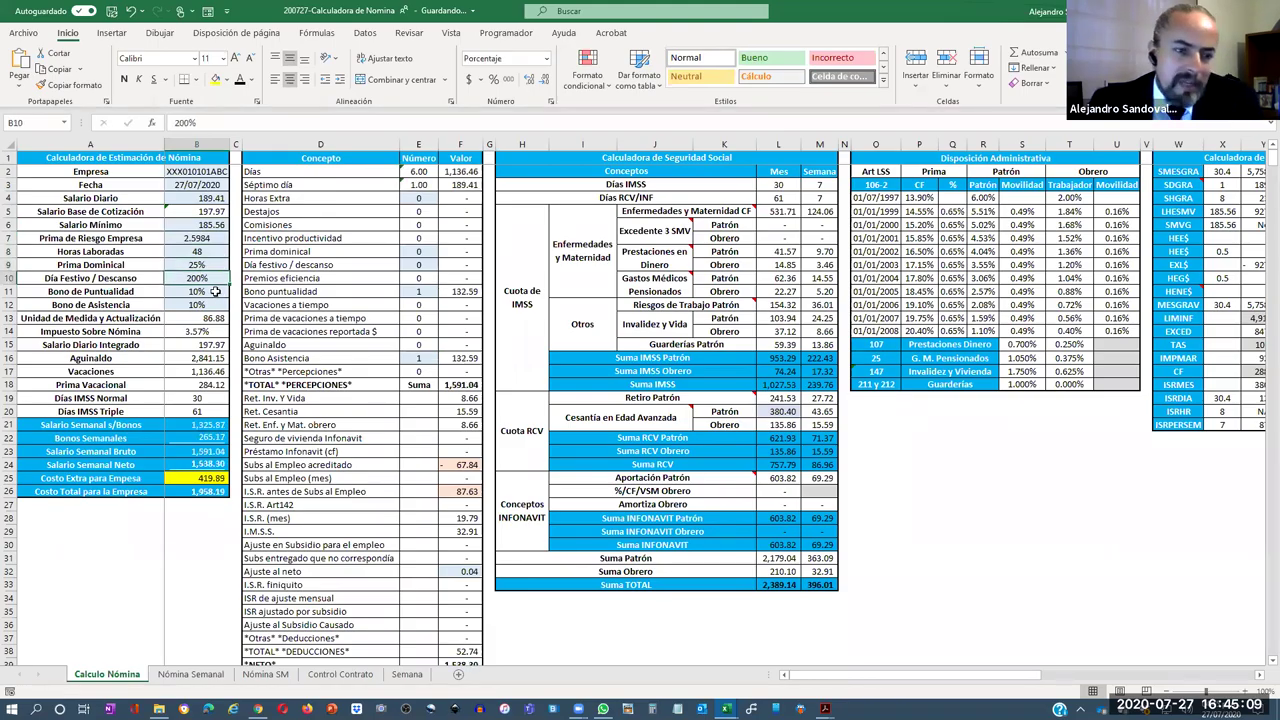
{"action": "key", "text": "Return"}
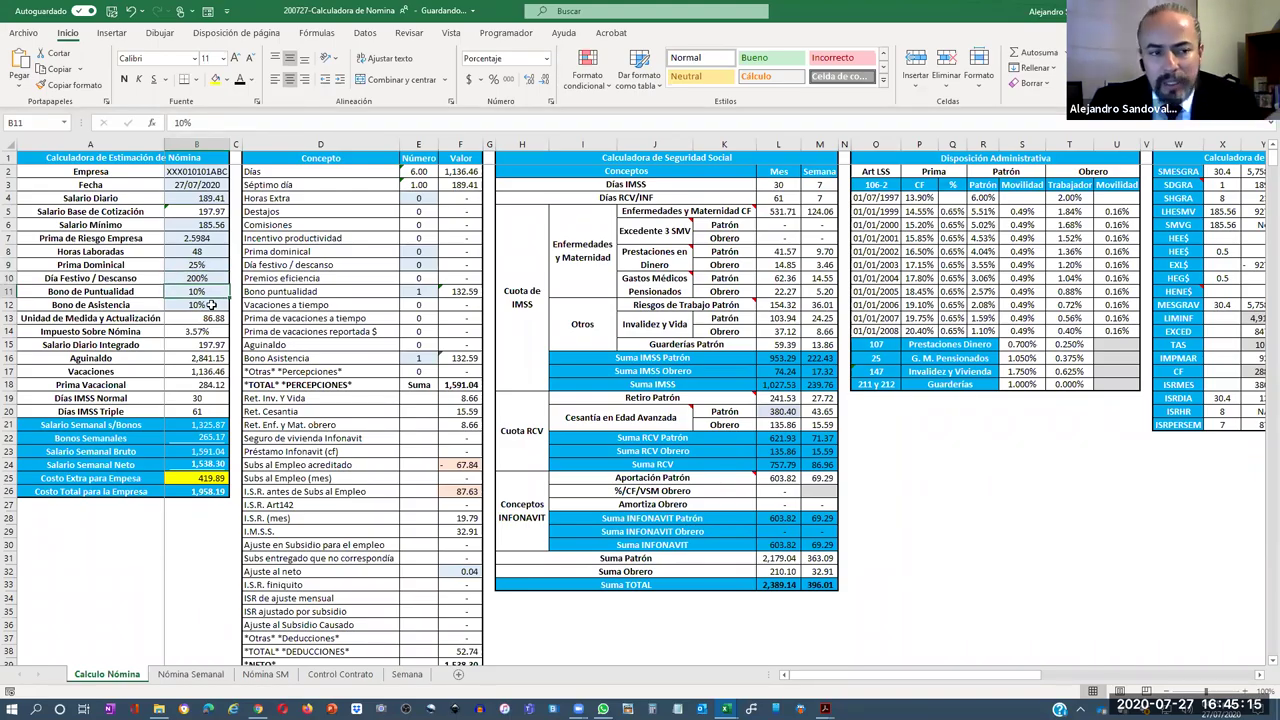
{"action": "left_click", "coordinate": [212, 305]}
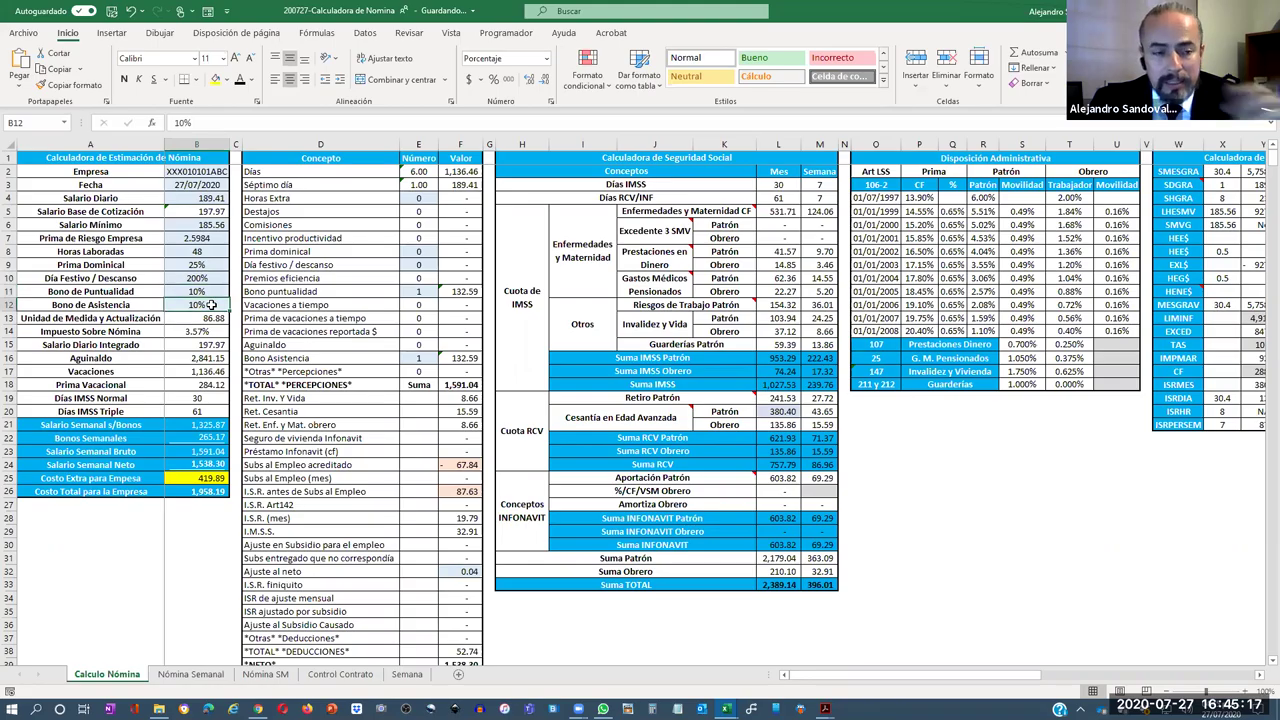
{"action": "key", "text": "Down"}
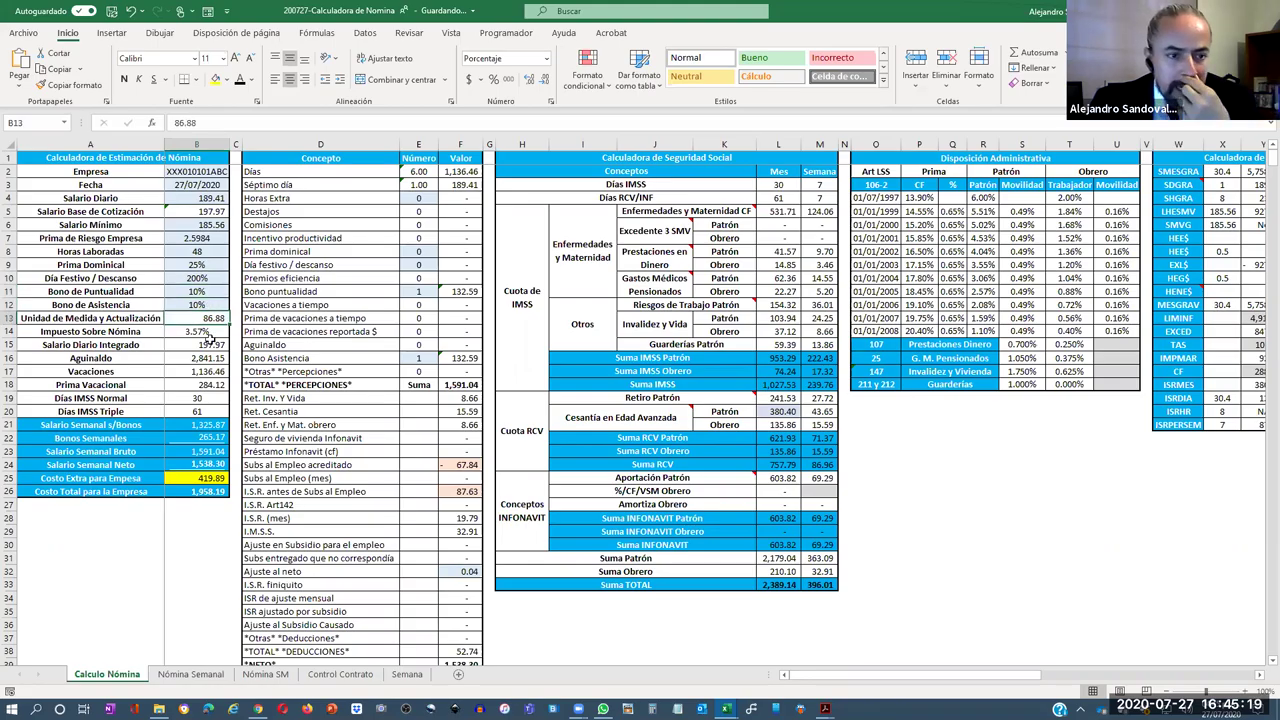
{"action": "key", "text": "Down"}
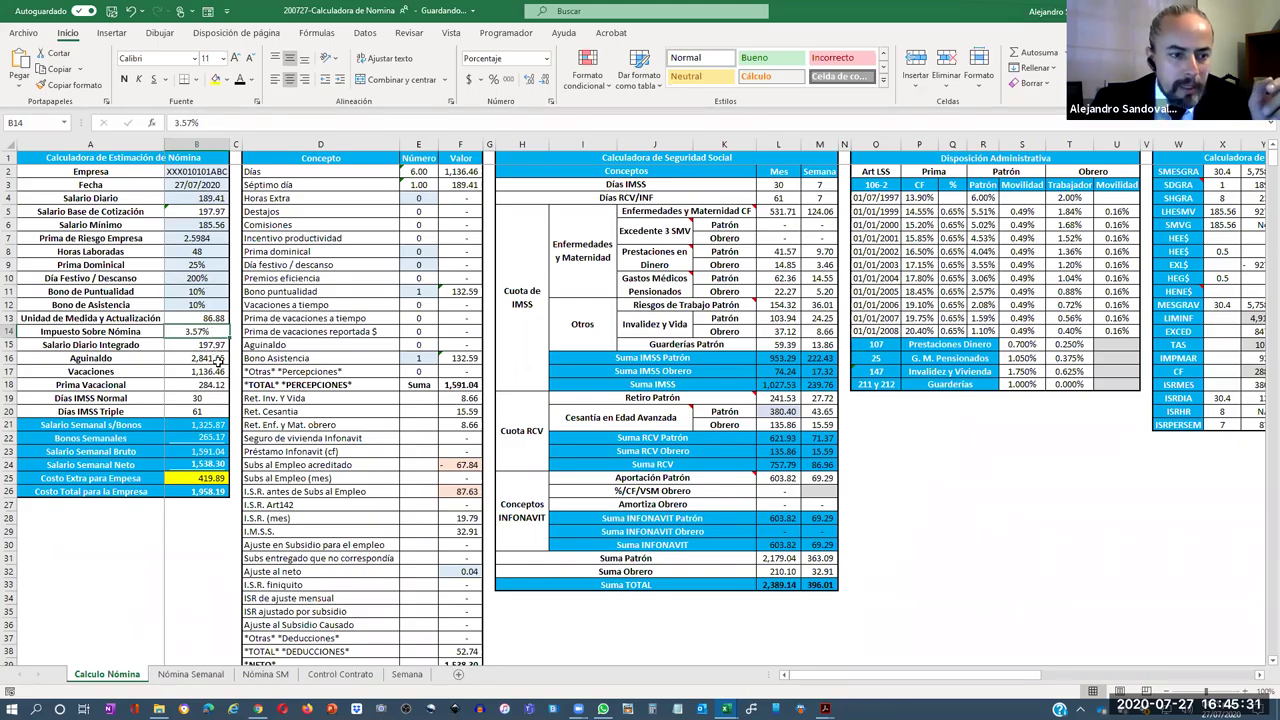
{"action": "key", "text": "Down"}
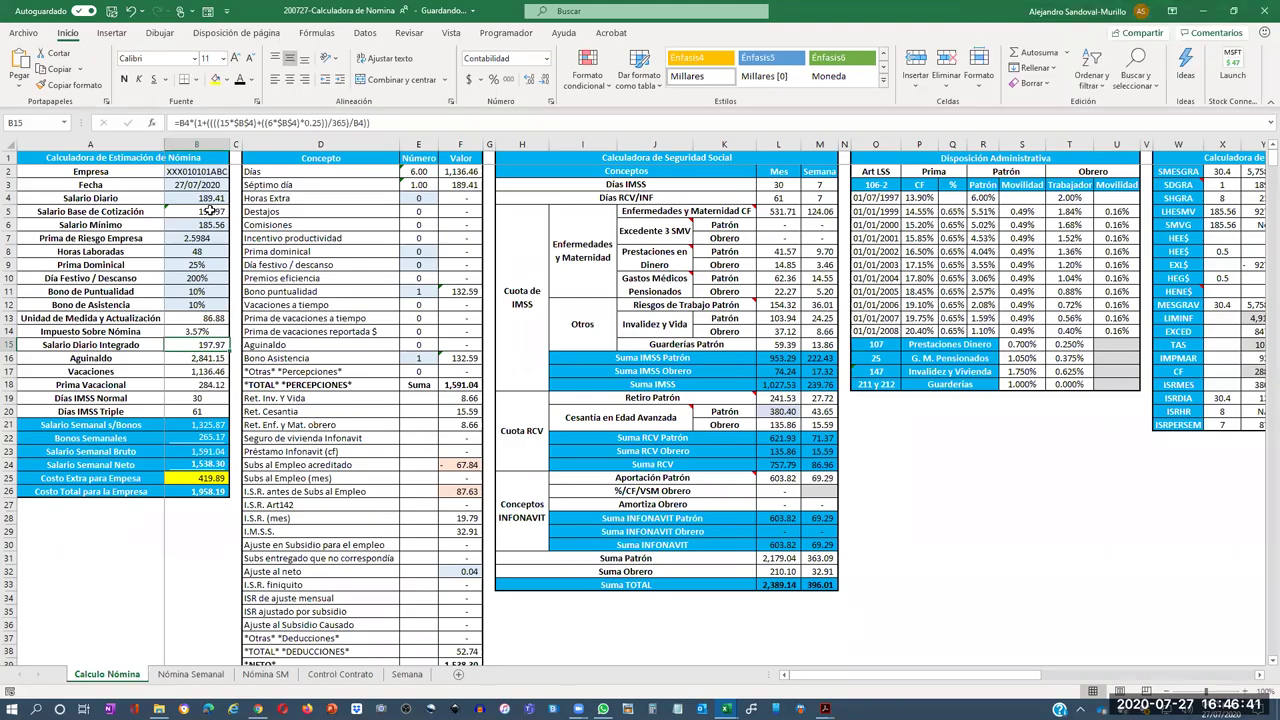
Check Salario Semanal Neto against its inputs: daily salary, risk premium, Sunday and holiday premiums, payroll tax and the two bonus percentages
{"action": "left_click", "coordinate": [213, 468]}
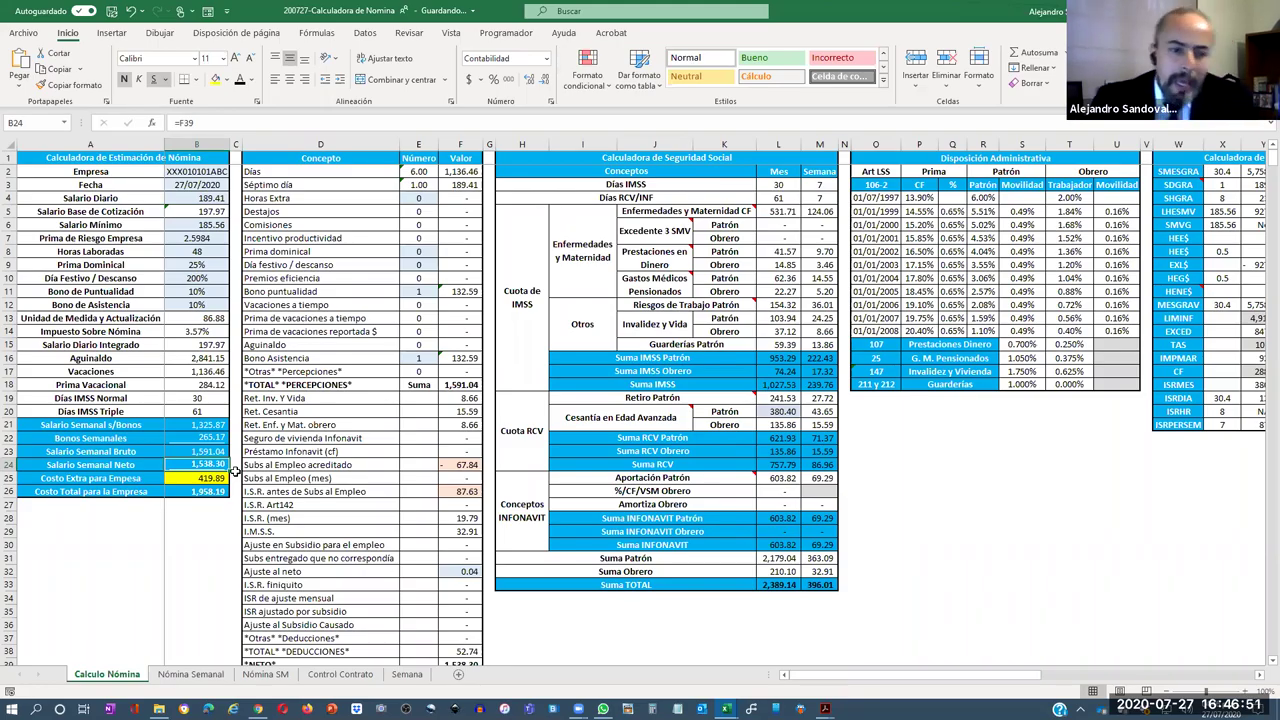
{"action": "left_click", "coordinate": [191, 198]}
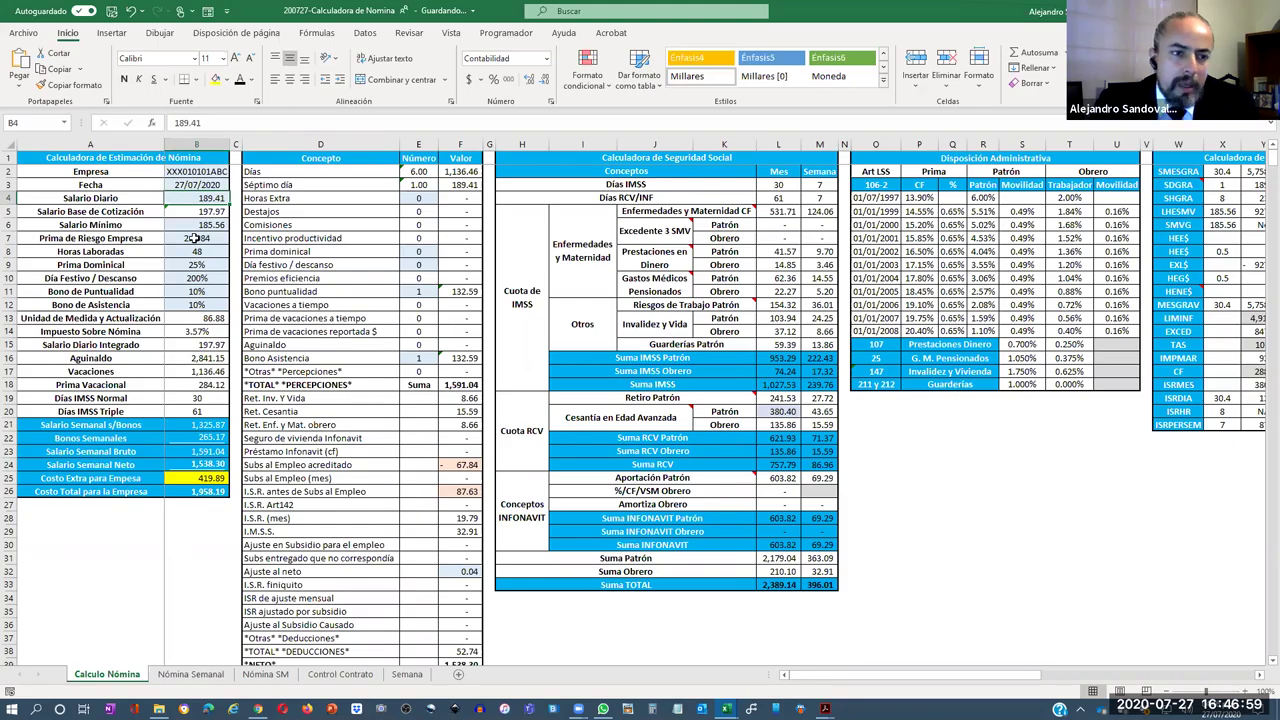
{"action": "left_click", "coordinate": [197, 238]}
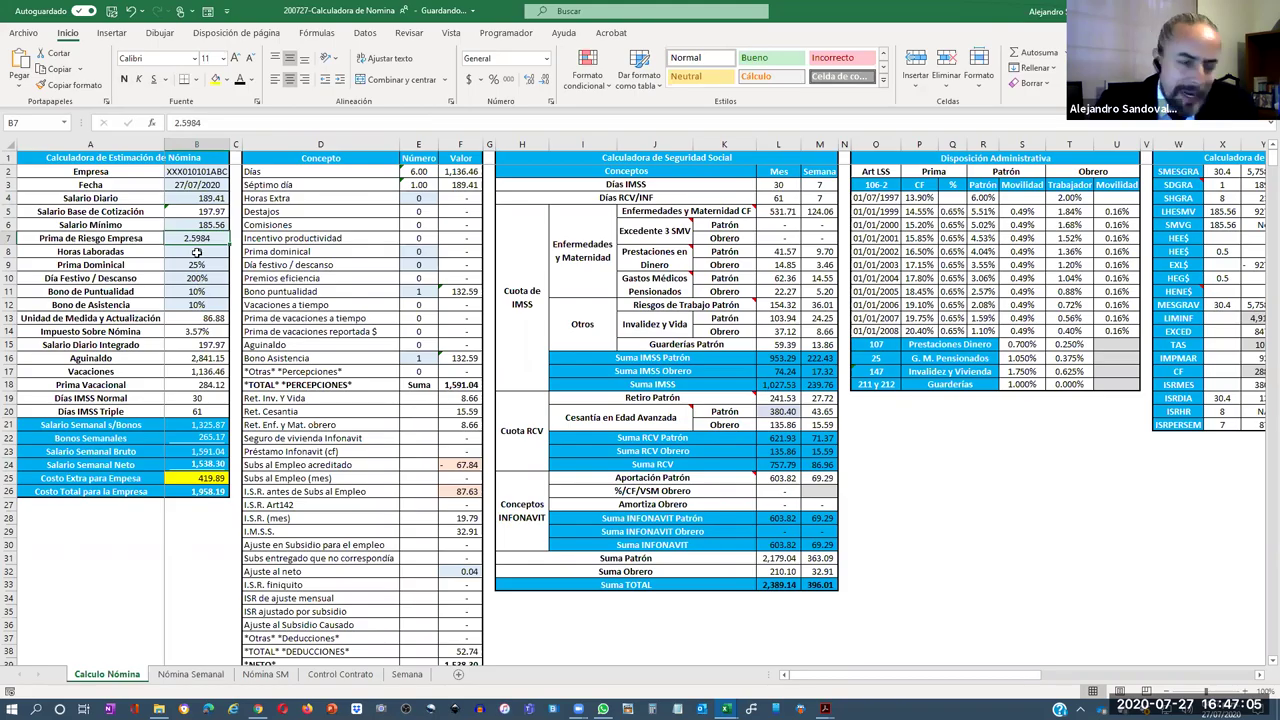
{"action": "left_click", "coordinate": [206, 266]}
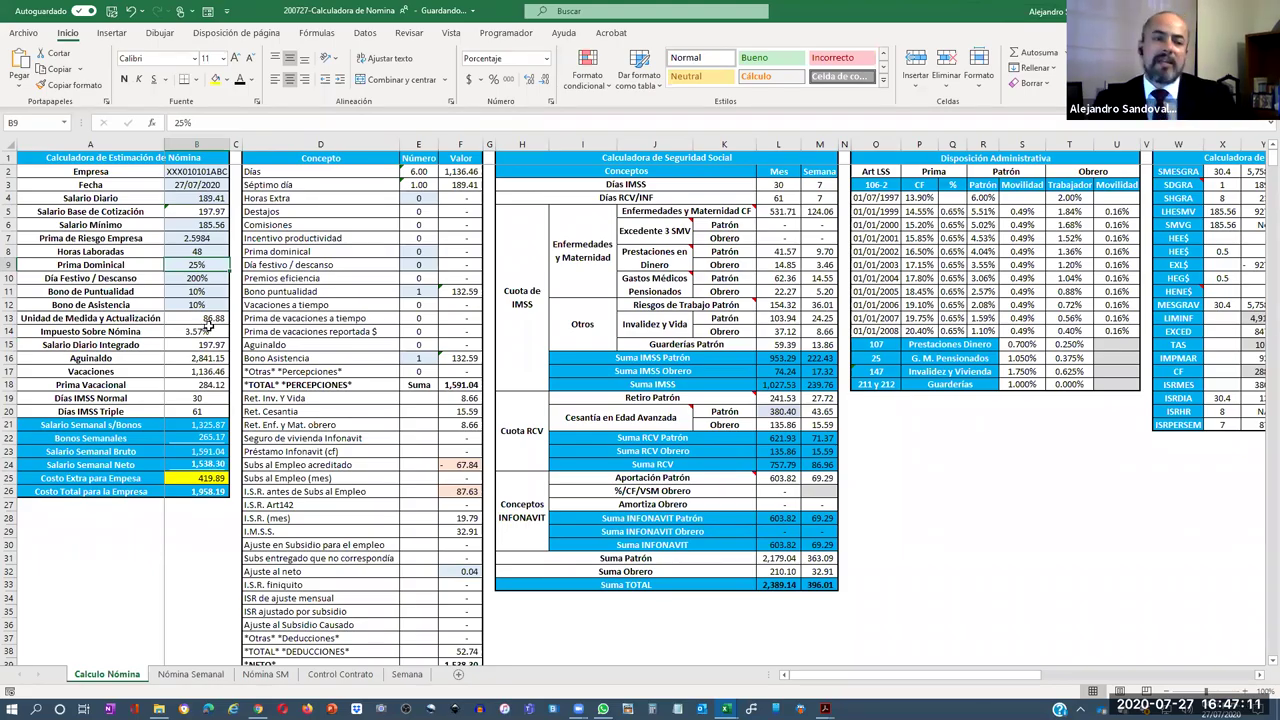
{"action": "key", "text": "Down"}
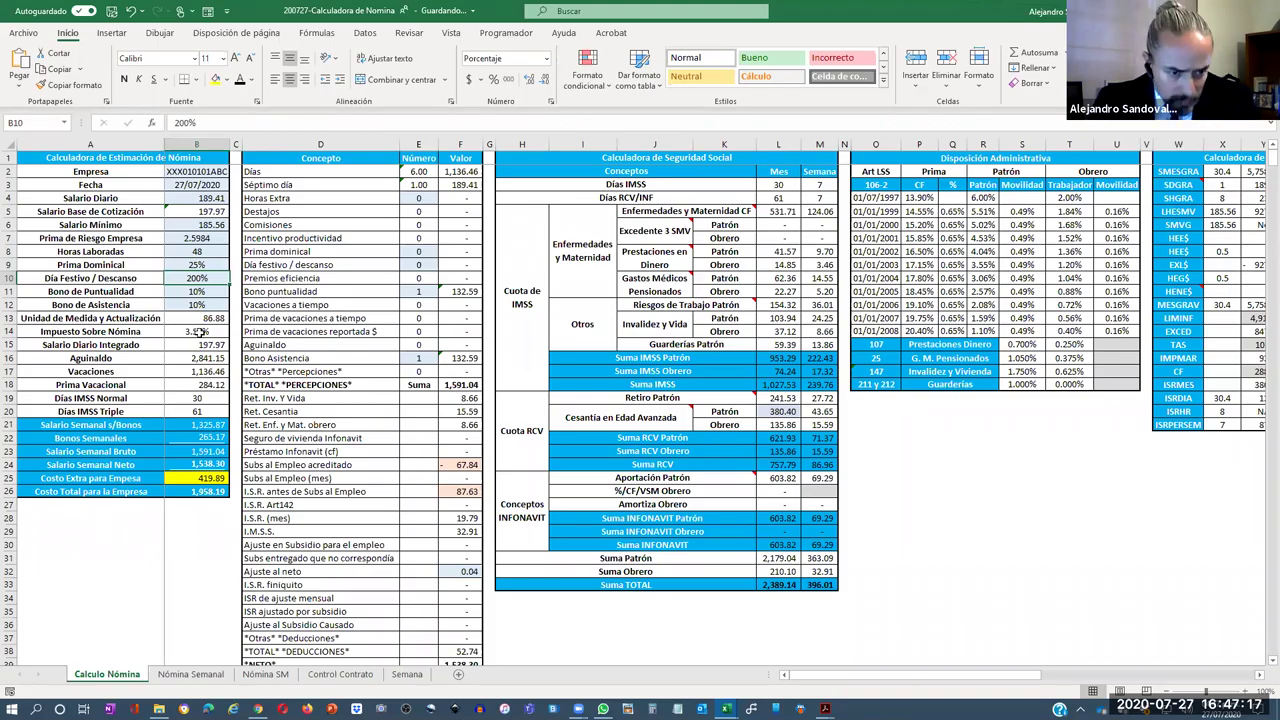
{"action": "left_click", "coordinate": [200, 331]}
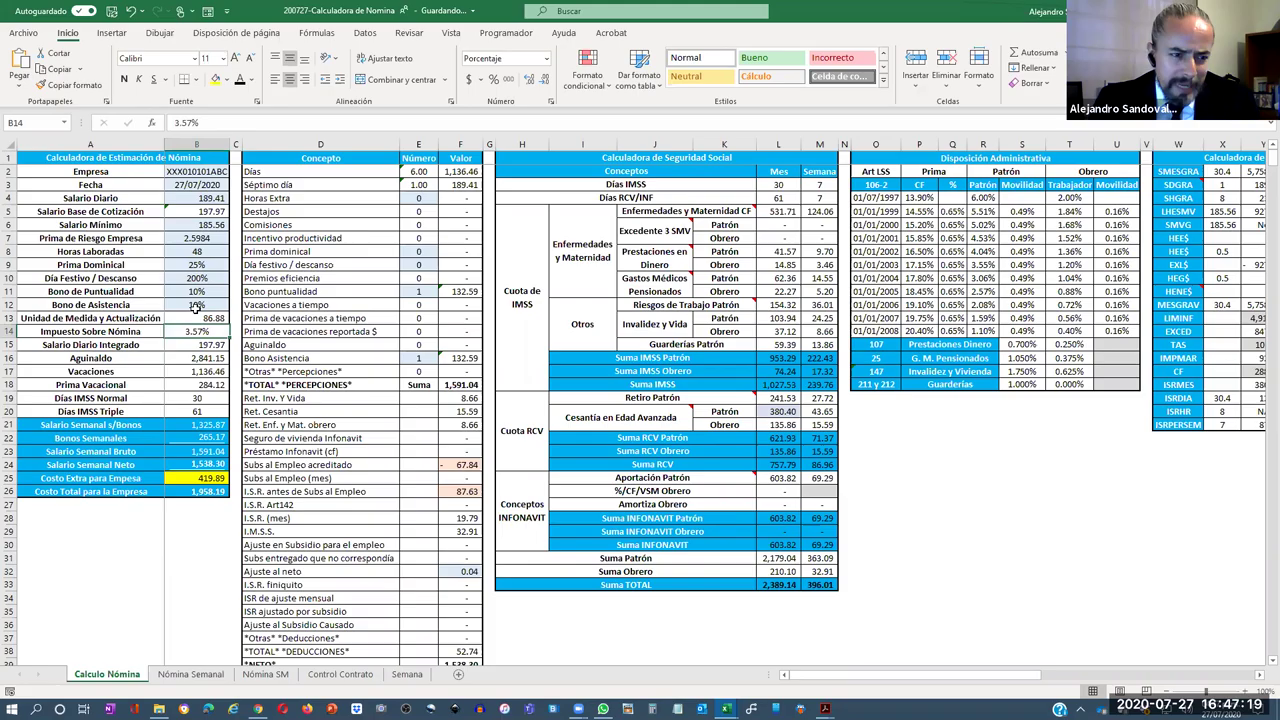
{"action": "left_click_drag", "start_coordinate": [197, 291], "coordinate": [207, 310]}
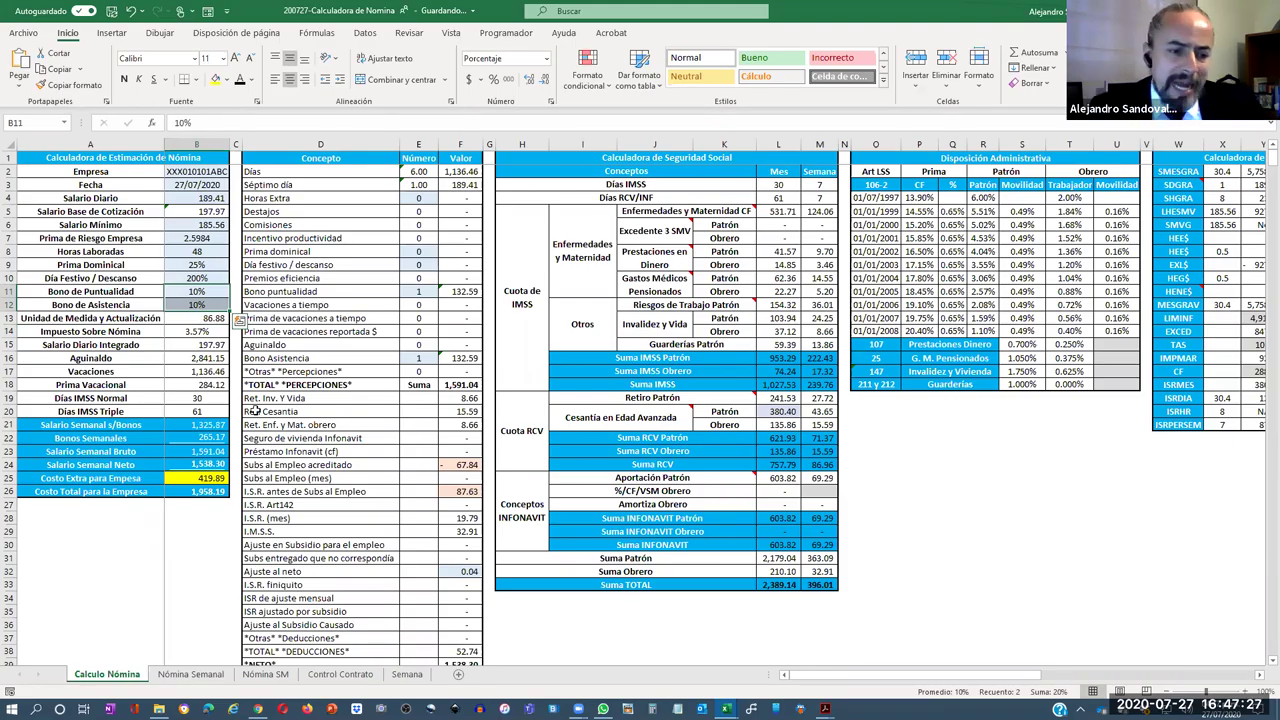
Examine the weekly result formulas from Salario Semanal s/Bonos through Costo Total para la Empresa, plus the monthly employer Cesantía formula
{"action": "key", "text": "Down"}
{"action": "key", "text": "Down"}
{"action": "key", "text": "Down"}
{"action": "key", "text": "Down"}
{"action": "key", "text": "Down"}
{"action": "key", "text": "Down"}
{"action": "key", "text": "Down"}
{"action": "key", "text": "Down"}
{"action": "key", "text": "Down"}
{"action": "key", "text": "Down"}
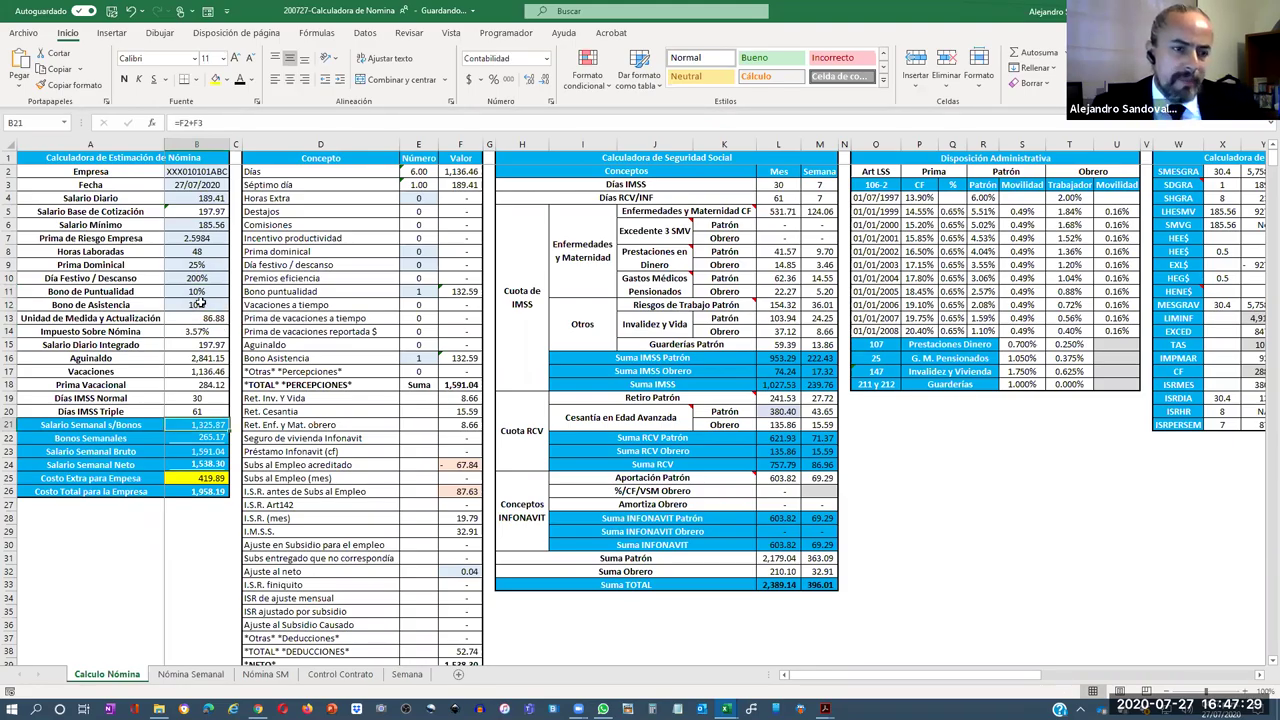
{"action": "left_click", "coordinate": [203, 438]}
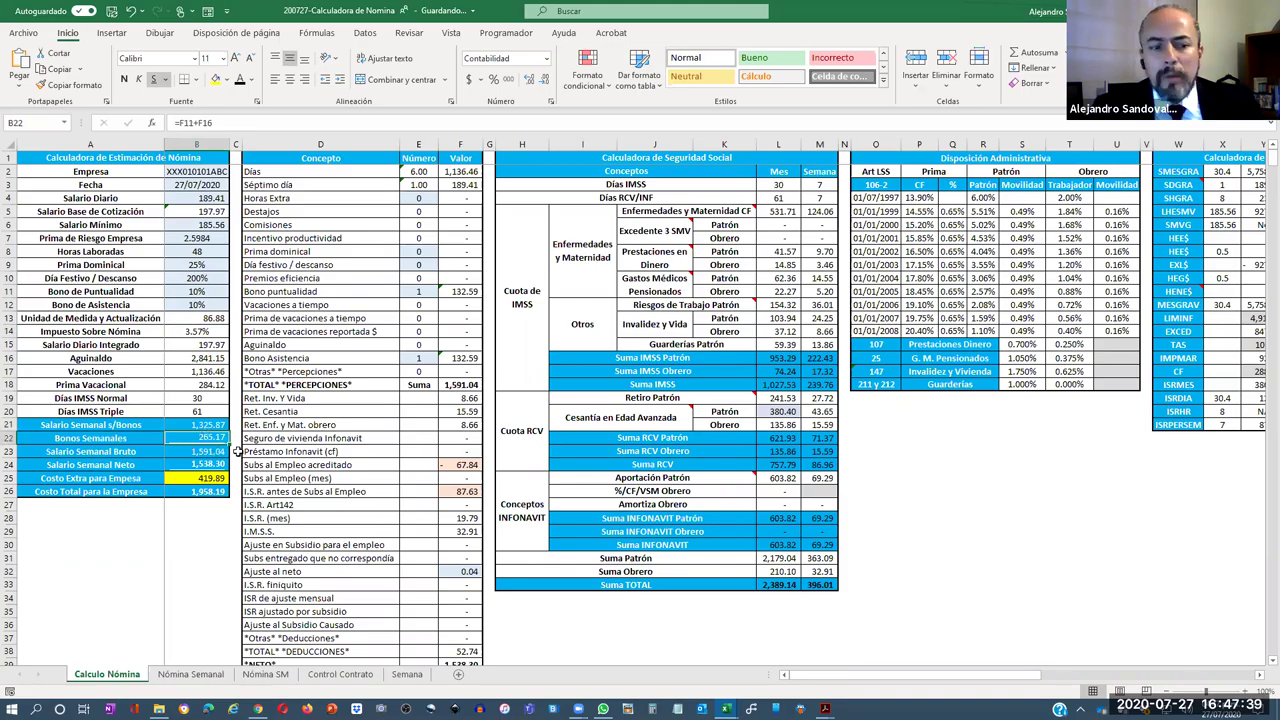
{"action": "key", "text": "Down"}
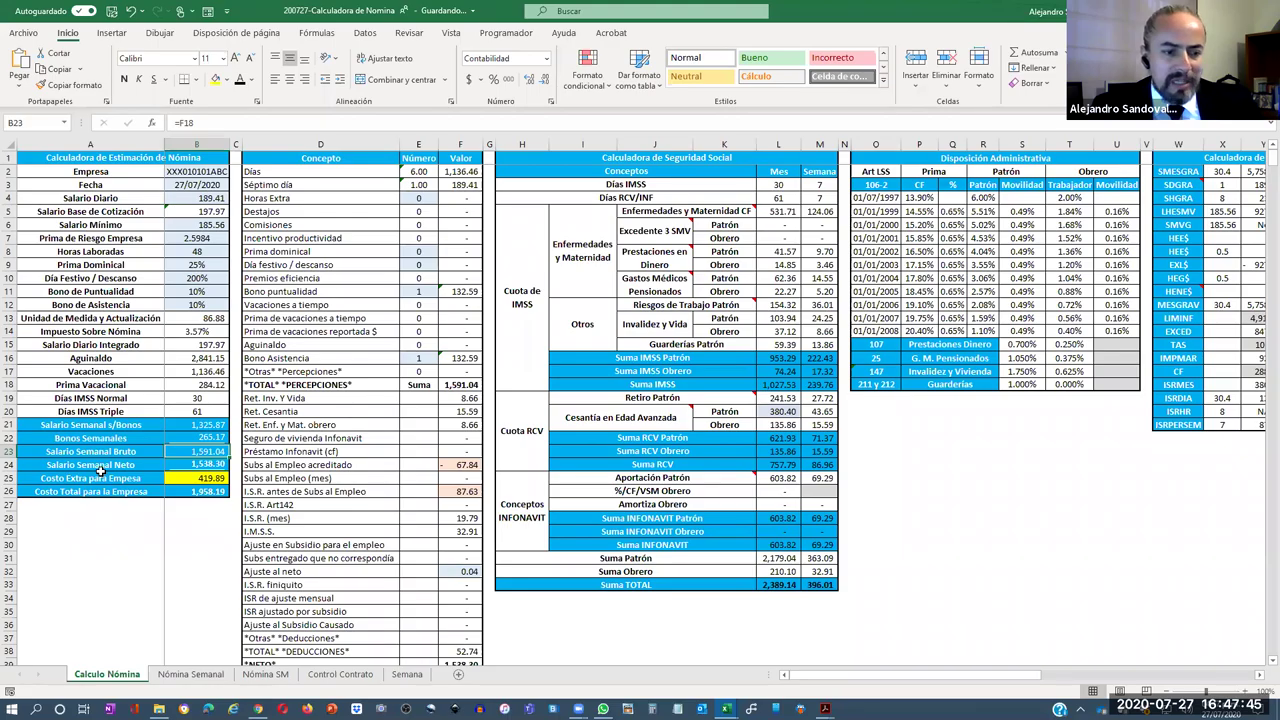
{"action": "key", "text": "Down"}
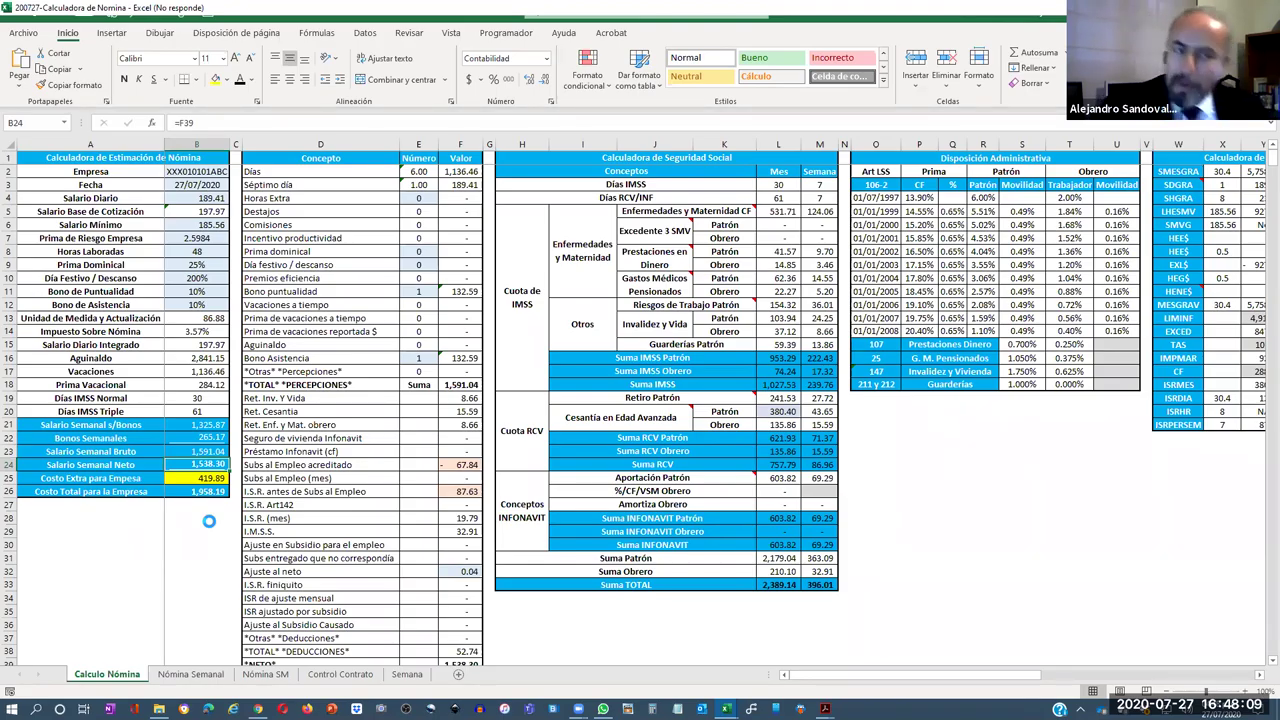
{"action": "key", "text": "Down"}
{"action": "key", "text": "Down"}
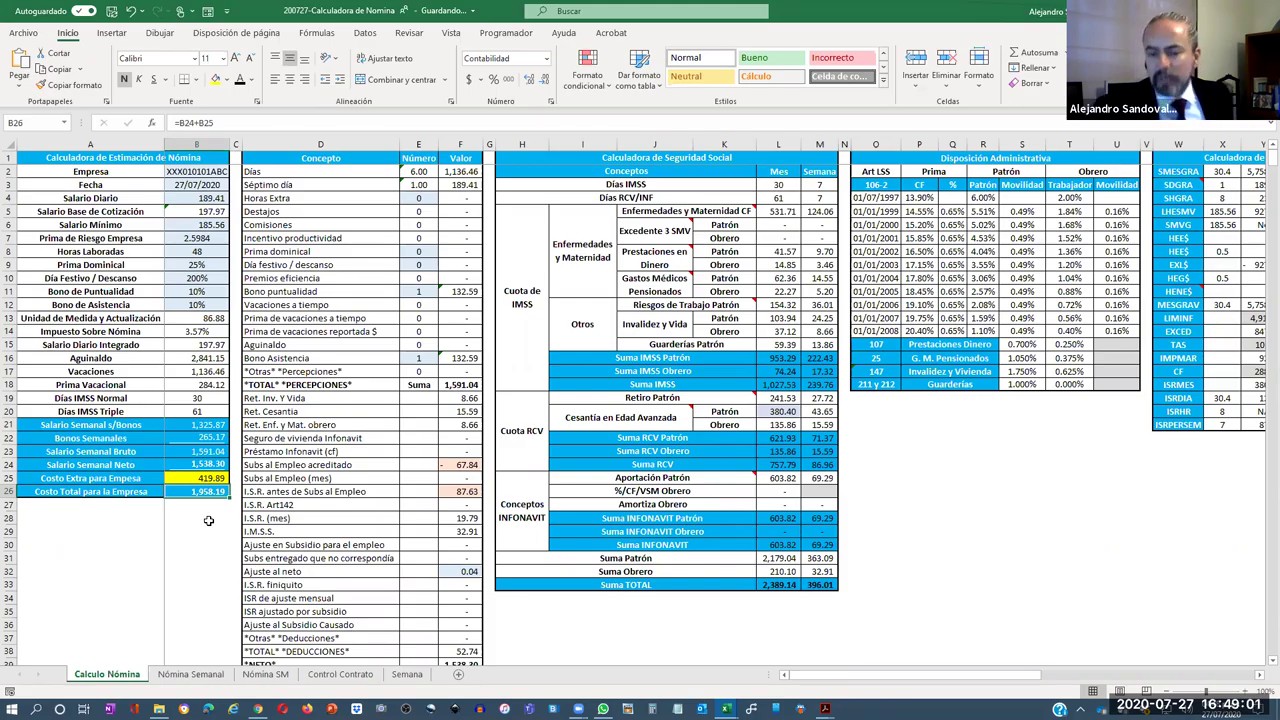
{"action": "left_click", "coordinate": [778, 397]}
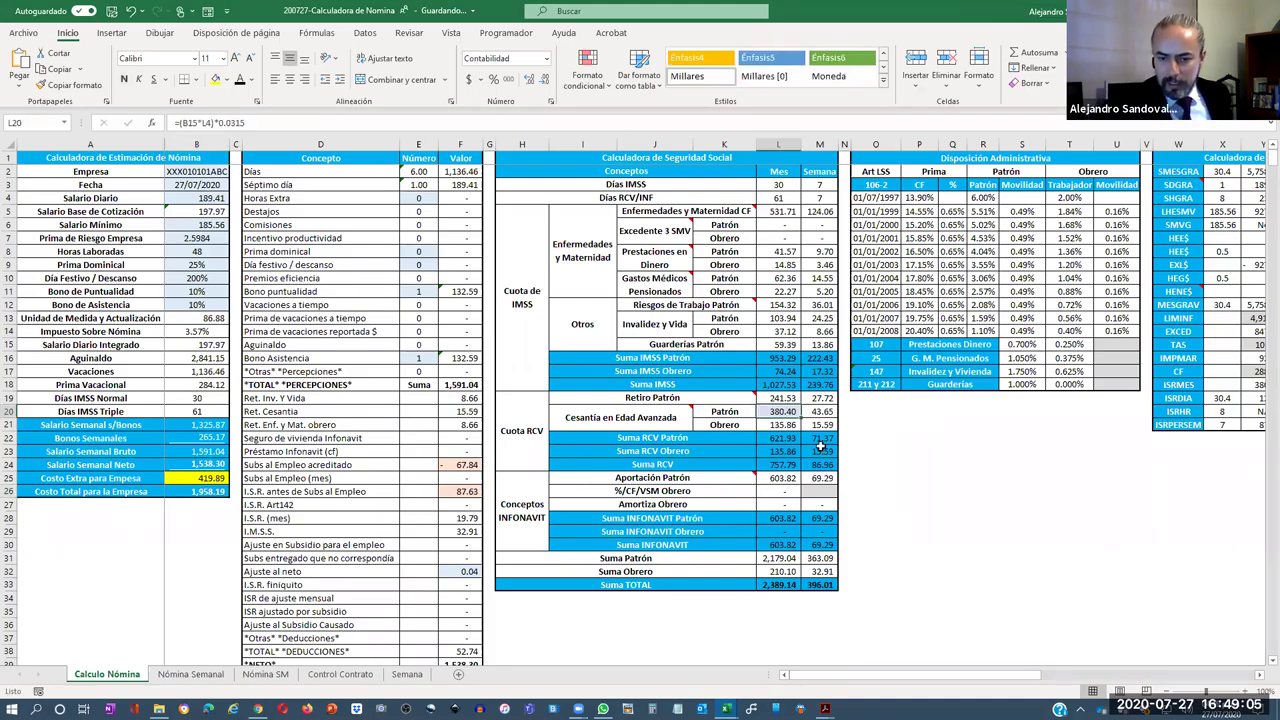
Compare the monthly Retiro Patrón formula in L19 with the employer Cesantía en Edad Avanzada formula in L20
{"action": "key", "text": "Up"}
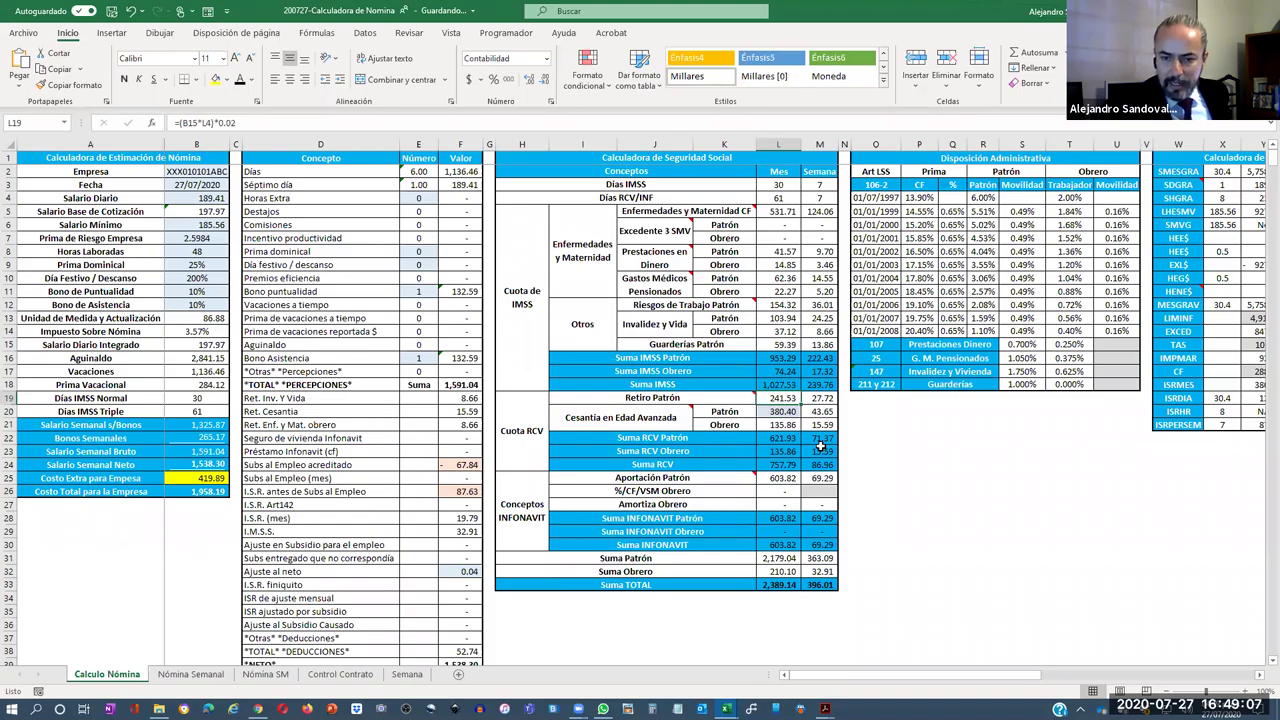
{"action": "key", "text": "Down"}
{"action": "key", "text": "F2"}
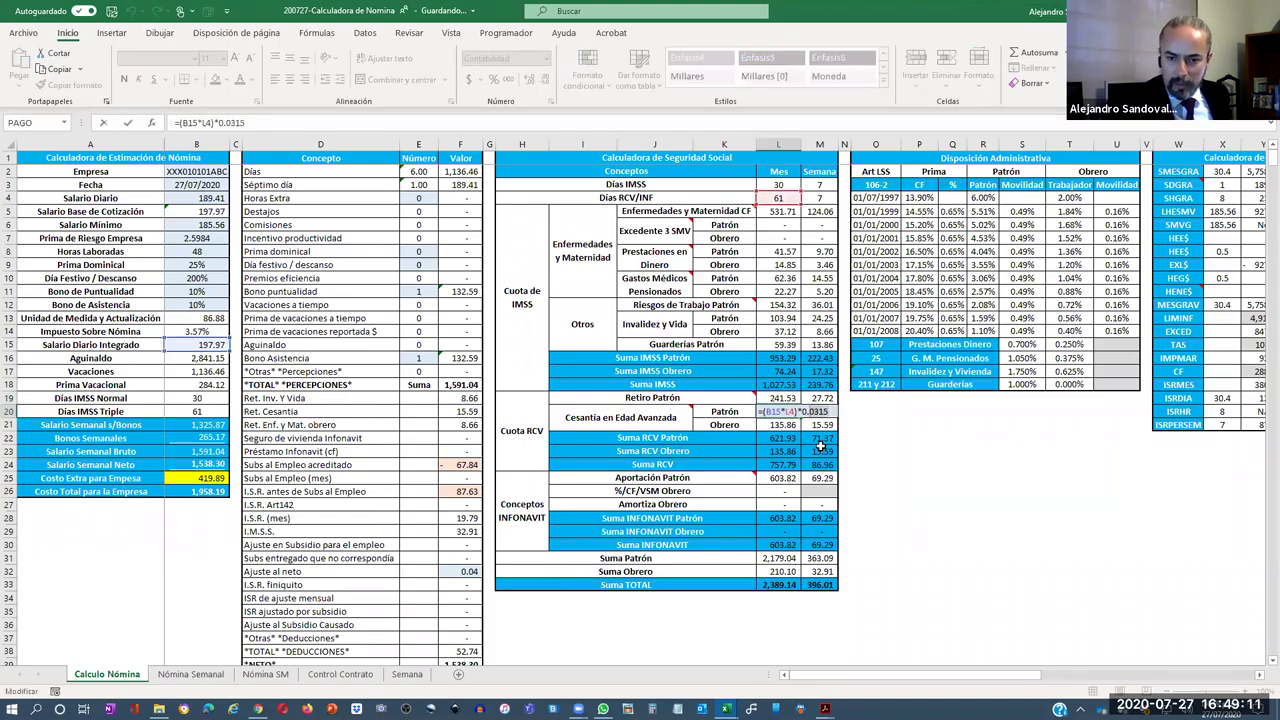
{"action": "key", "text": "shift+Return"}
Set the Retiro Patrón formula in L19 to =(B15*L4)*(0.13875-0.02) and calculate the extra cost's relative increase in B32 with =(B31-B30)/B30
{"action": "key", "text": "F2"}
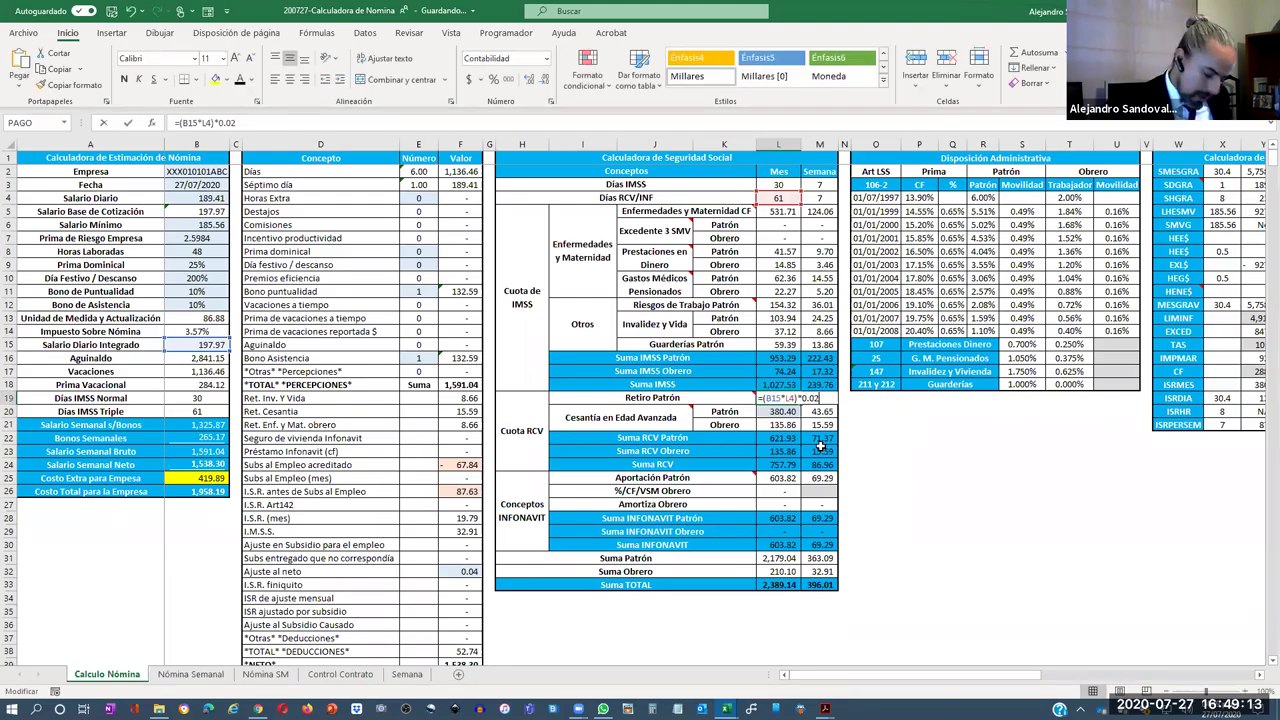
{"action": "key", "text": "ctrl+shift+Left"}
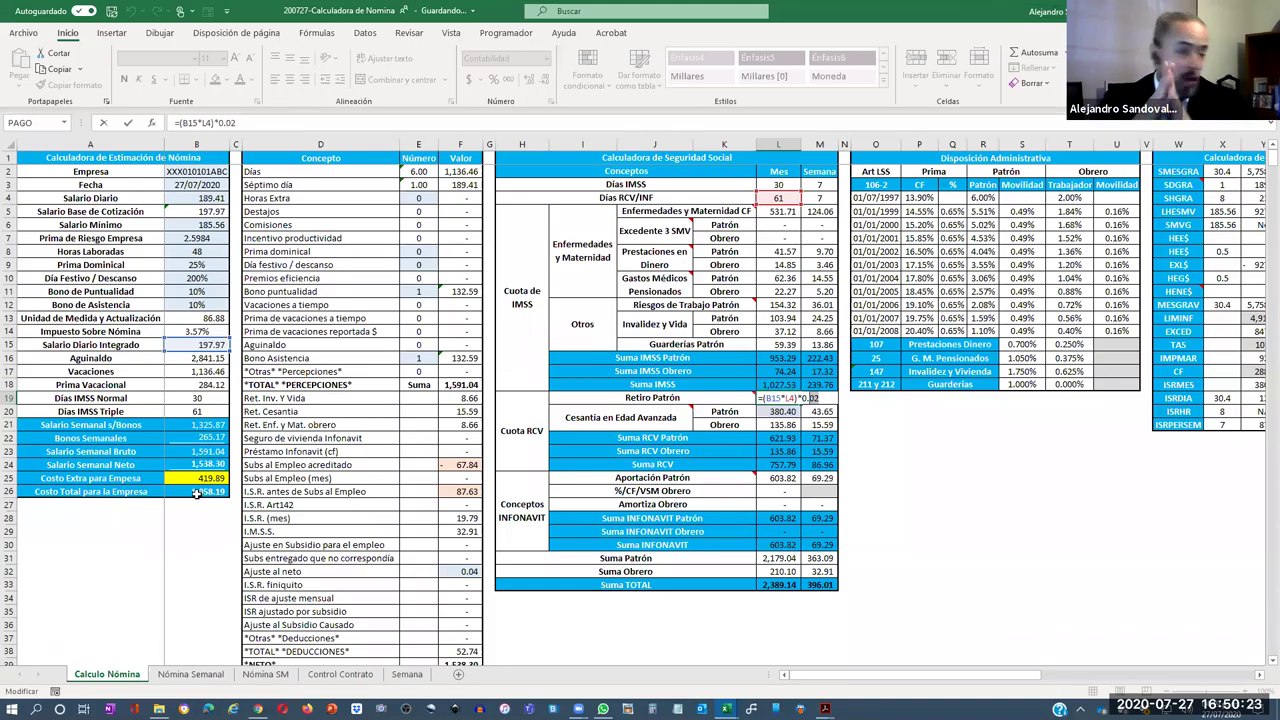
{"action": "key", "text": "Return"}
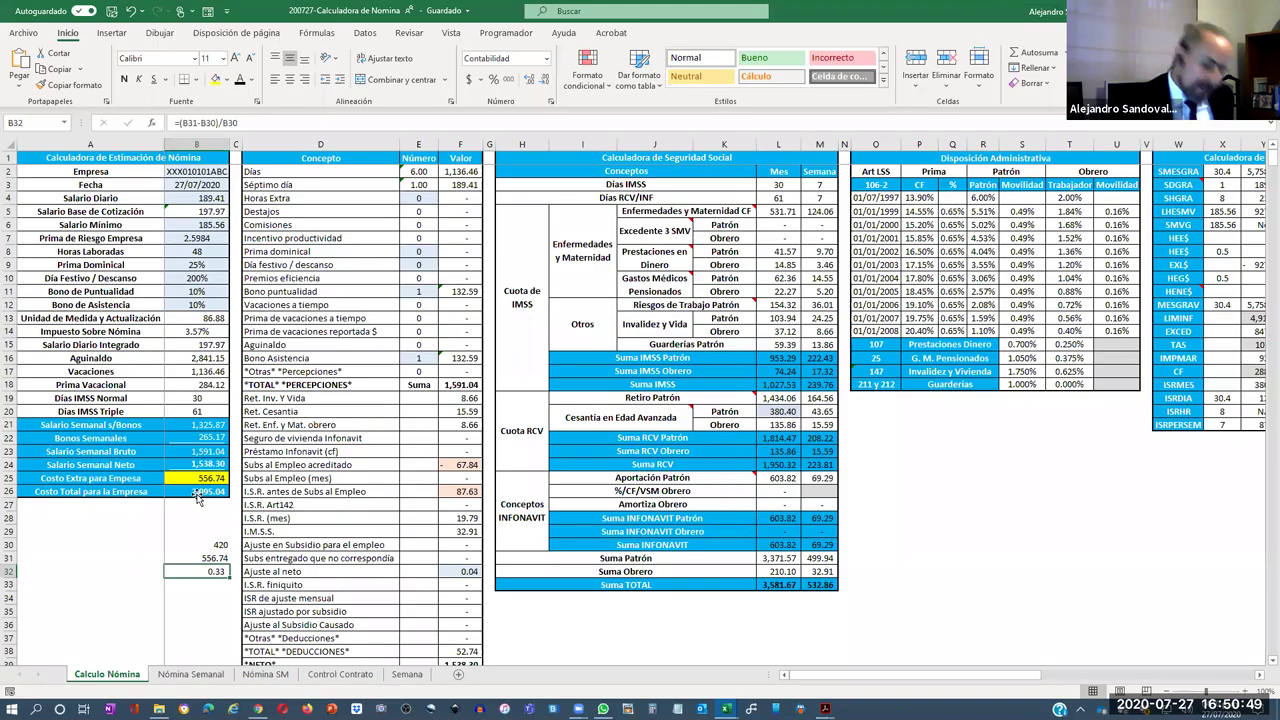
Enter the comparison rates 13.875 in B34 and 5.15 in B35, below the cost increase calculation
{"action": "key", "text": "Return"}
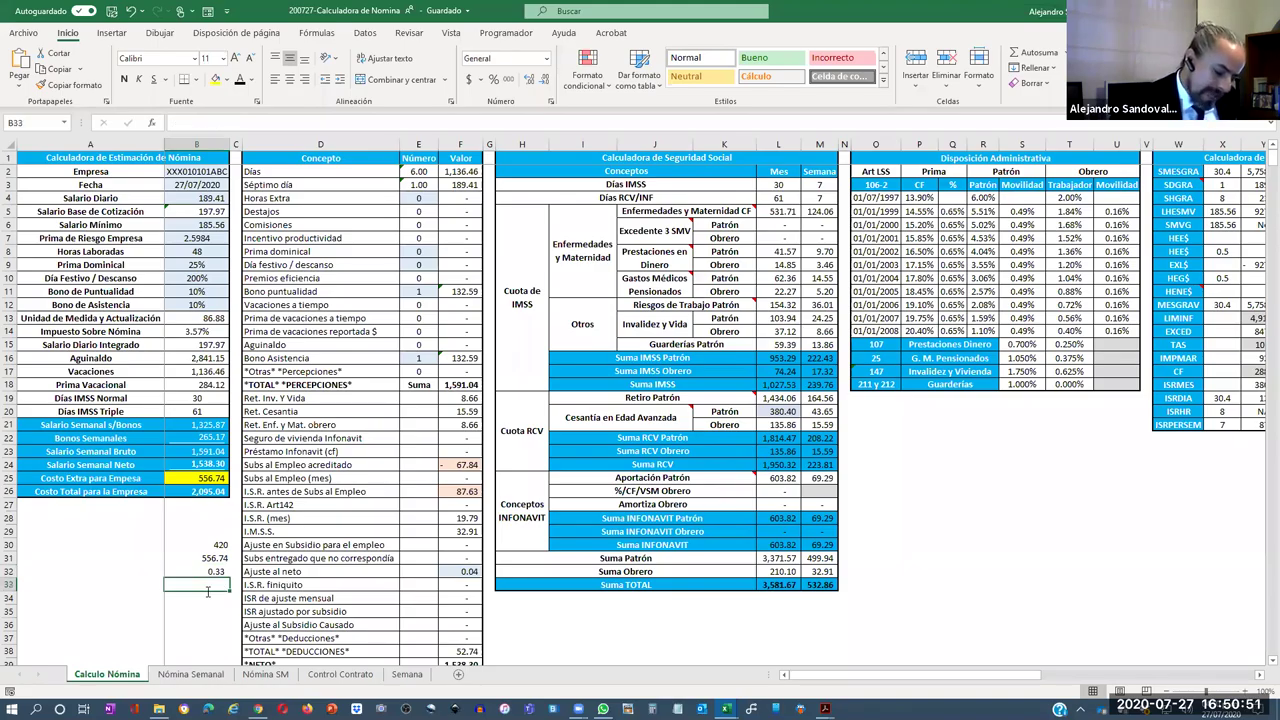
{"action": "left_click", "coordinate": [208, 593]}
{"action": "type", "text": "15.875"}
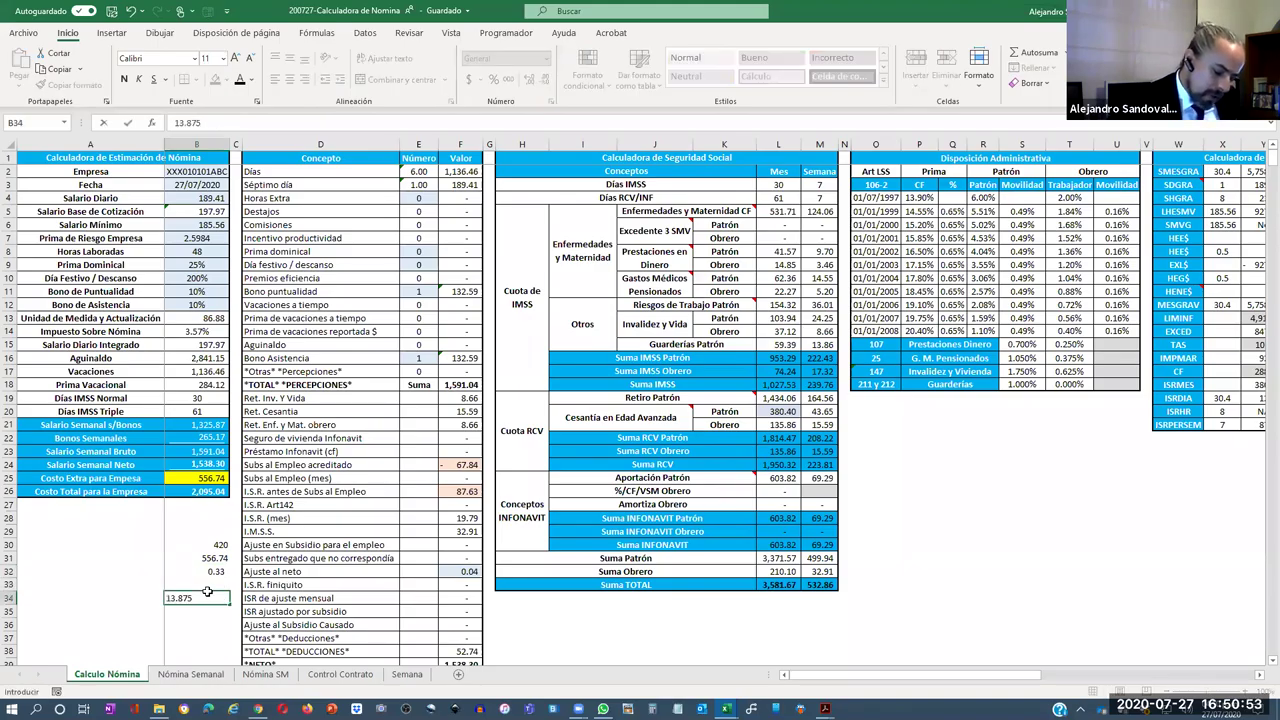
{"action": "key", "text": "Return"}
{"action": "type", "text": "5.15"}
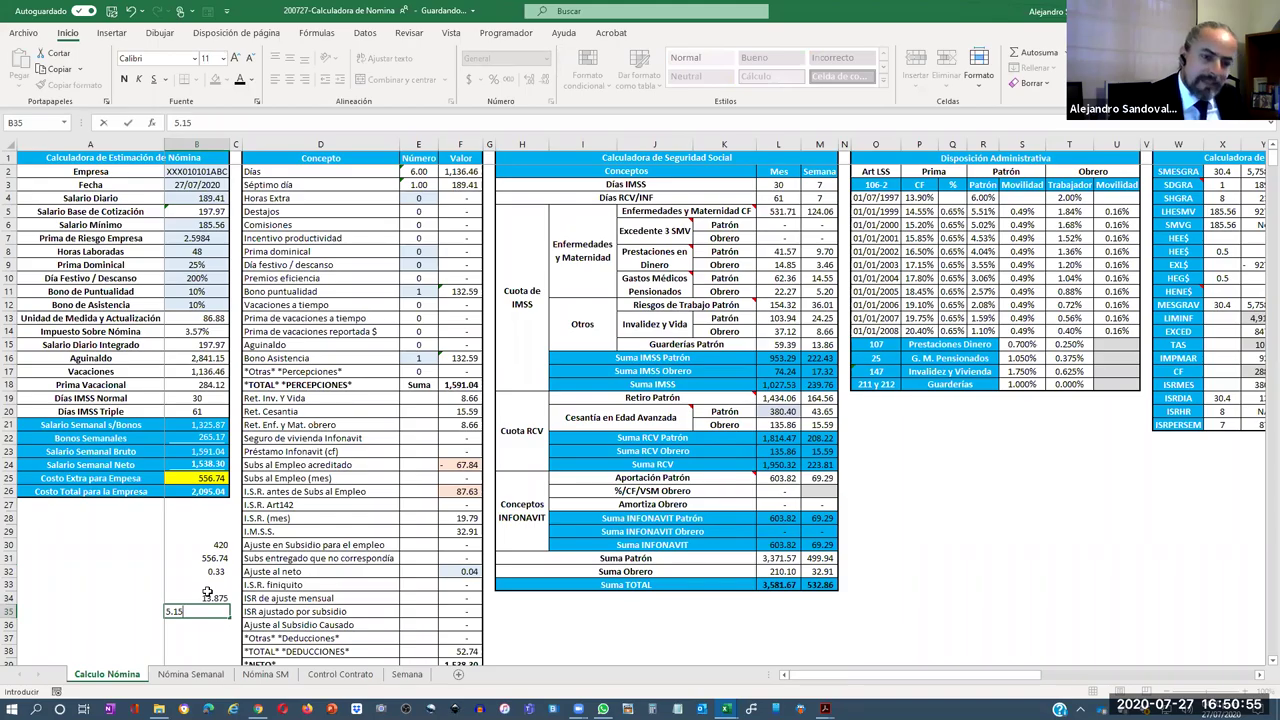
{"action": "key", "text": "ctrl+Return"}
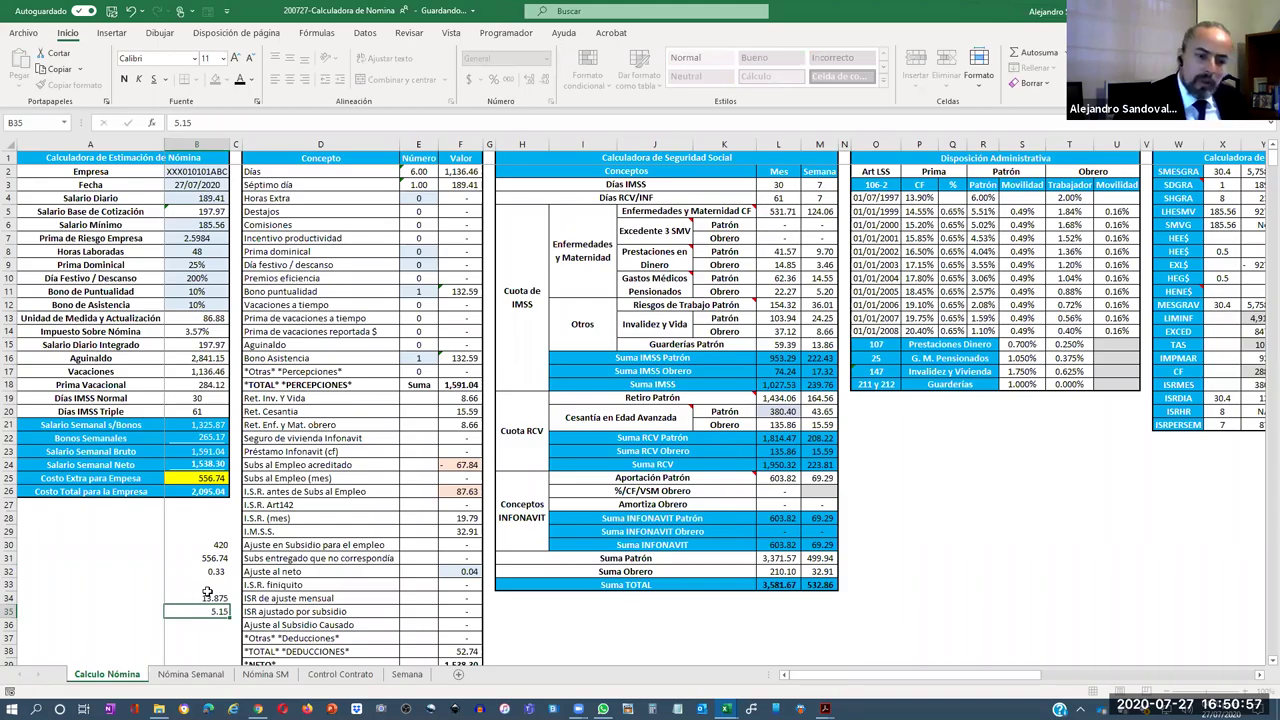
Calculate the difference between the two rates in B36 with the formula =B34-B35
{"action": "key", "text": "Return"}
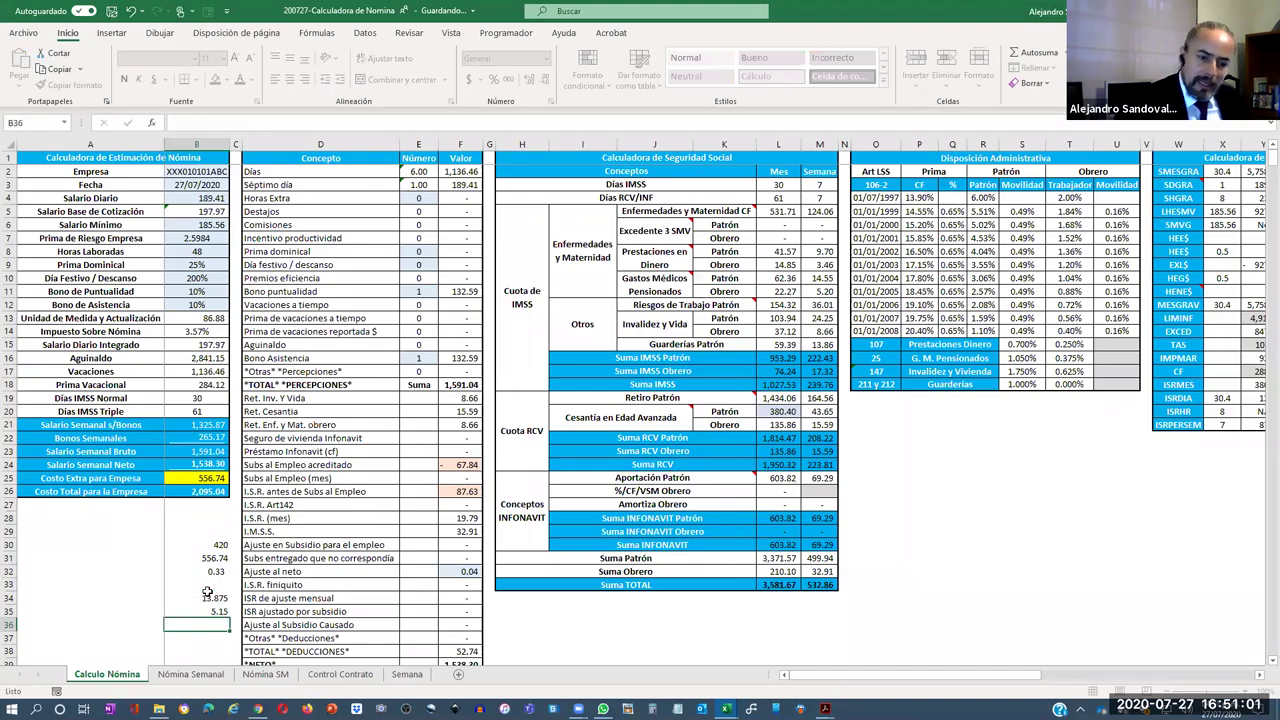
{"action": "type", "text": "="}
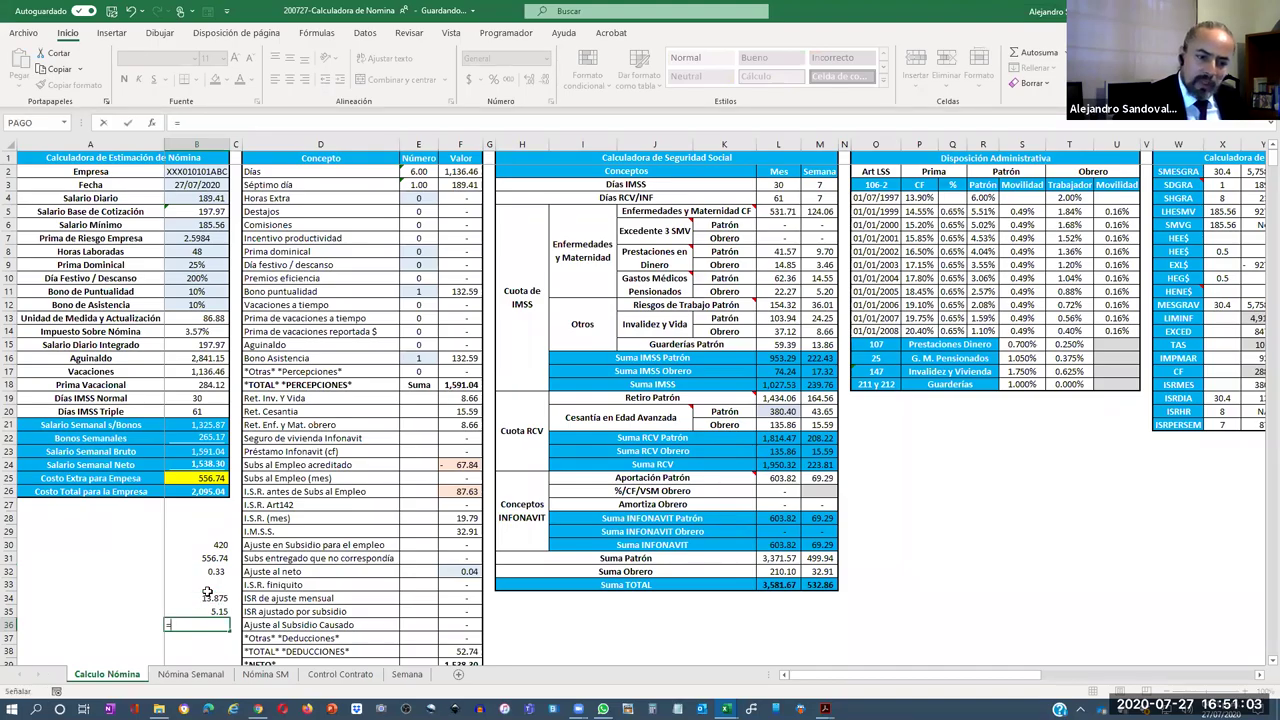
{"action": "left_click", "coordinate": [207, 597]}
{"action": "type", "text": "-"}
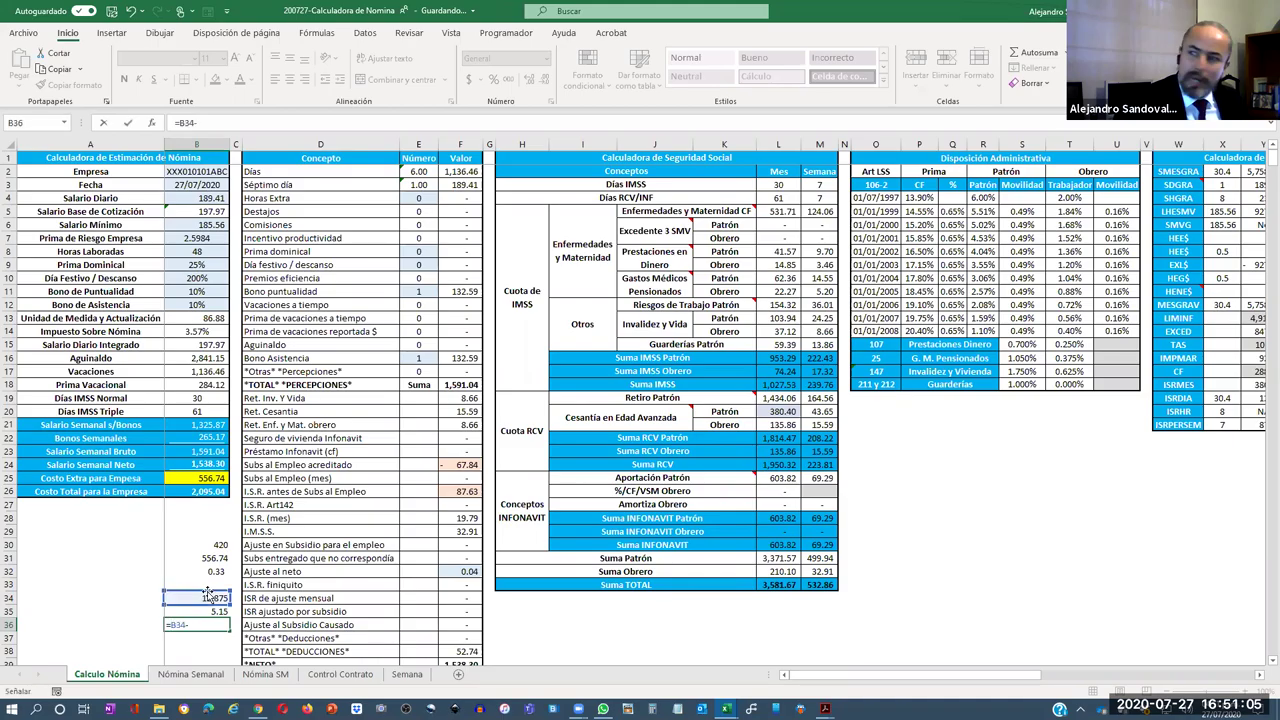
{"action": "type", "text": "b35"}
{"action": "key", "text": "Return"}
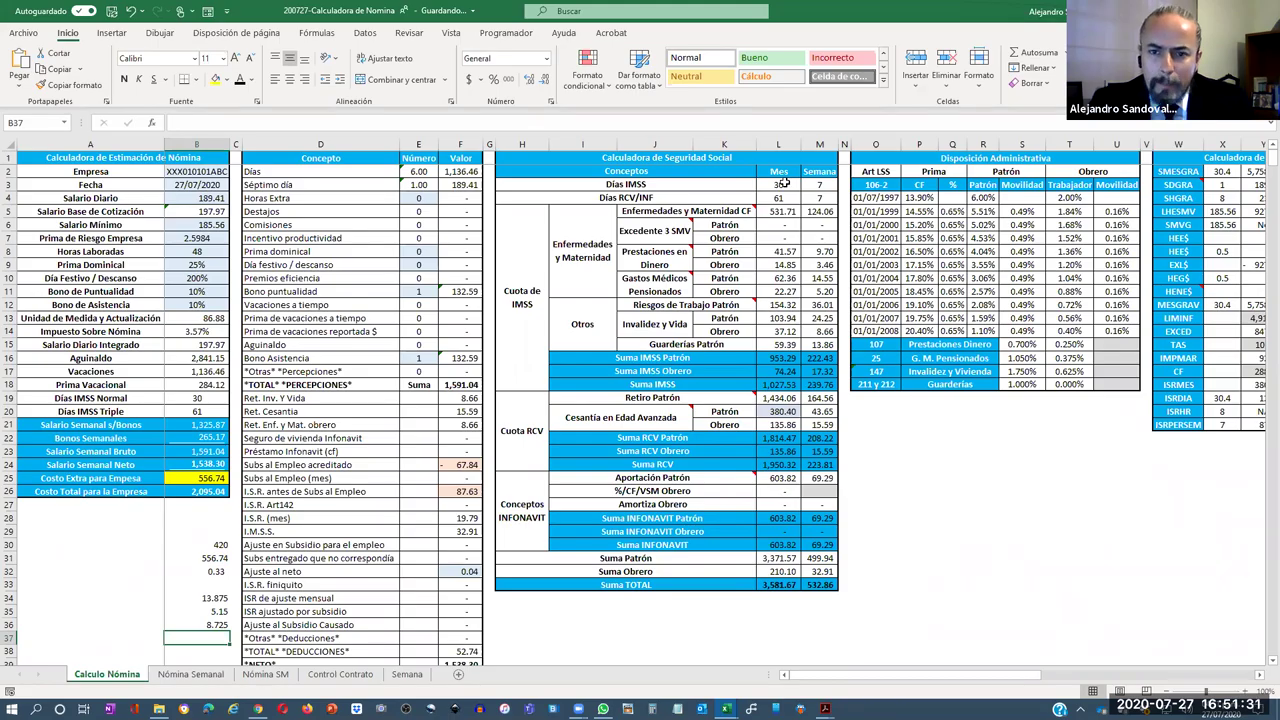
Try =(B15*L4)*0.02 as the monthly Retiro Patrón formula in L19, and undo the change
{"action": "left_click_drag", "start_coordinate": [785, 197], "coordinate": [778, 590]}
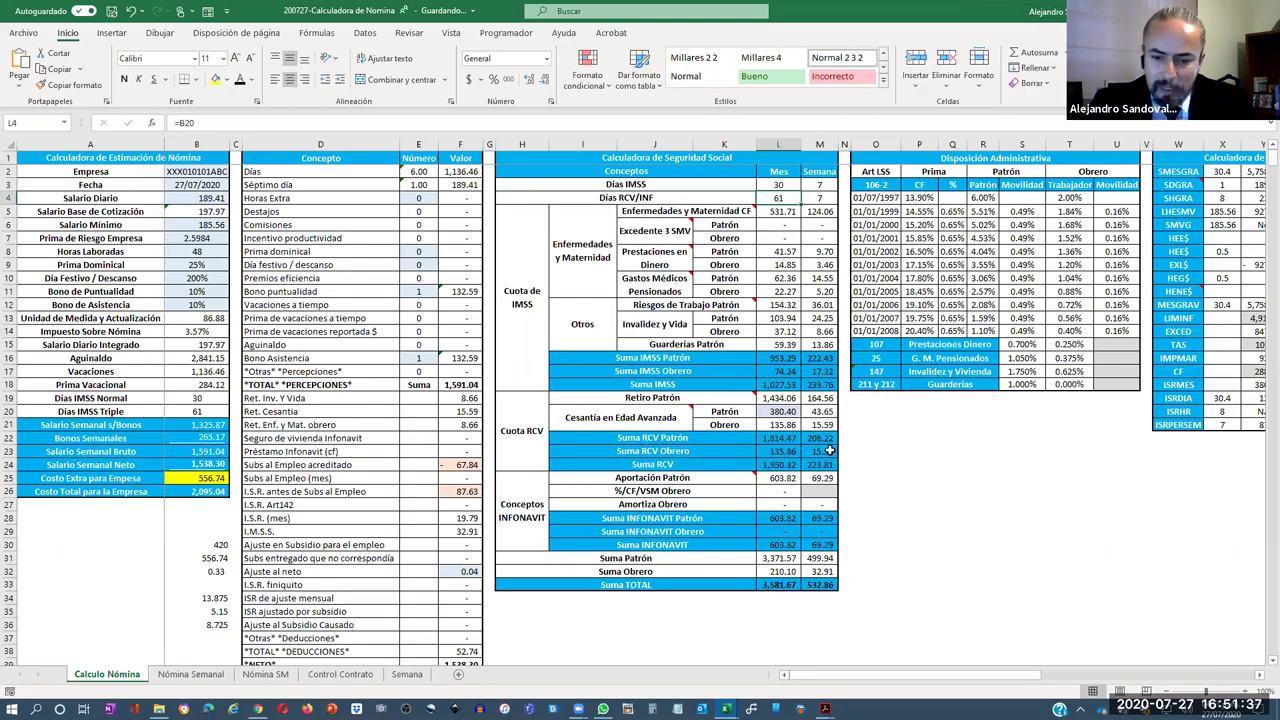
{"action": "key", "text": "ctrl+bracketright"}
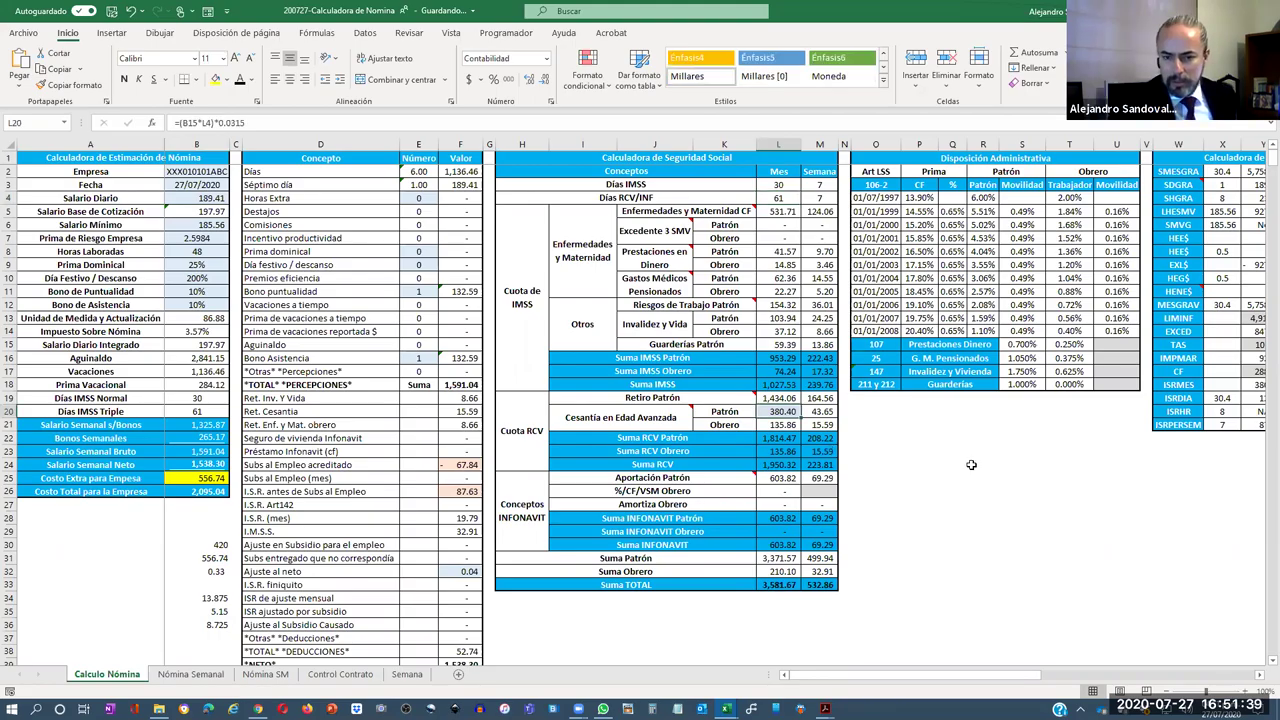
{"action": "key", "text": "F2"}
{"action": "key", "text": "BackSpace"}
{"action": "key", "text": "BackSpace"}
{"action": "key", "text": "BackSpace"}
{"action": "key", "text": "BackSpace"}
{"action": "key", "text": "BackSpace"}
{"action": "key", "text": "BackSpace"}
{"action": "type", "text": "(0.13875-0.02)"}
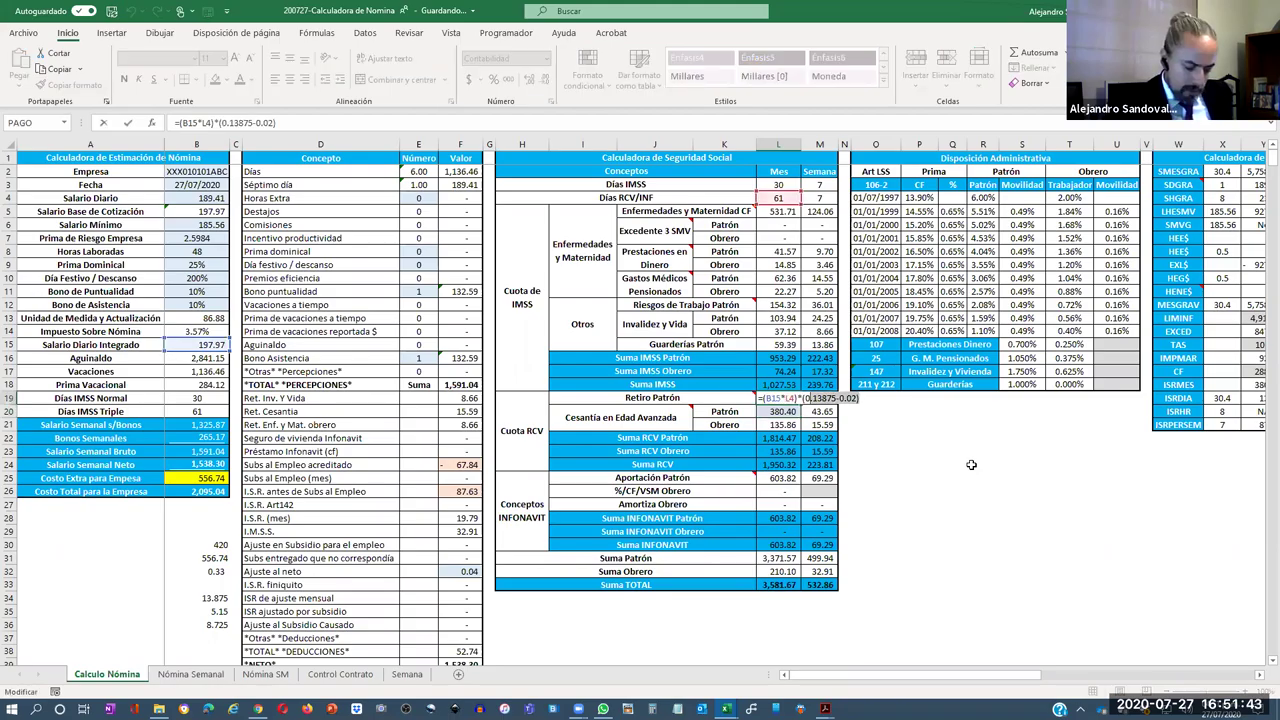
{"action": "key", "text": "BackSpace"}
{"action": "key", "text": "BackSpace"}
{"action": "key", "text": "BackSpace"}
{"action": "key", "text": "BackSpace"}
{"action": "key", "text": "BackSpace"}
{"action": "key", "text": "BackSpace"}
{"action": "key", "text": "BackSpace"}
{"action": "key", "text": "BackSpace"}
{"action": "key", "text": "BackSpace"}
{"action": "key", "text": "BackSpace"}
{"action": "key", "text": "BackSpace"}
{"action": "key", "text": "BackSpace"}
{"action": "key", "text": "BackSpace"}
{"action": "key", "text": "BackSpace"}
{"action": "type", "text": "0.02"}
{"action": "key", "text": "ctrl+Return"}
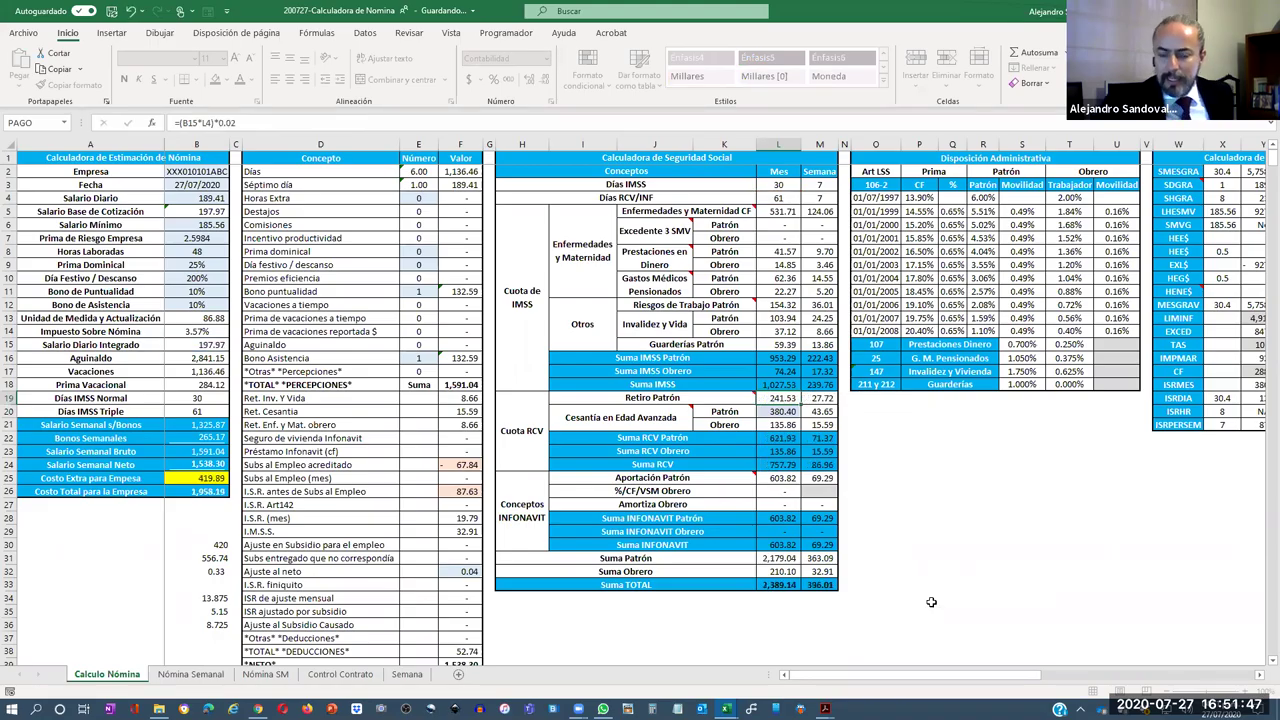
{"action": "key", "text": "Return"}
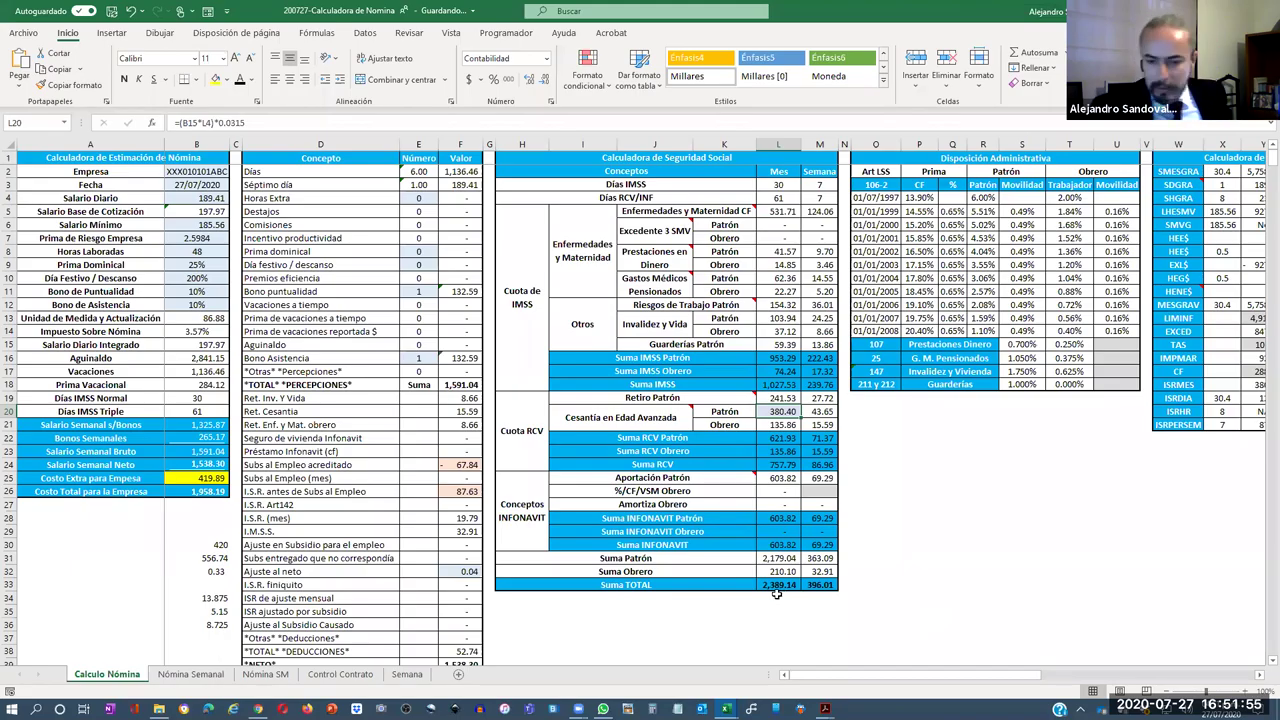
{"action": "key", "text": "ctrl+z"}
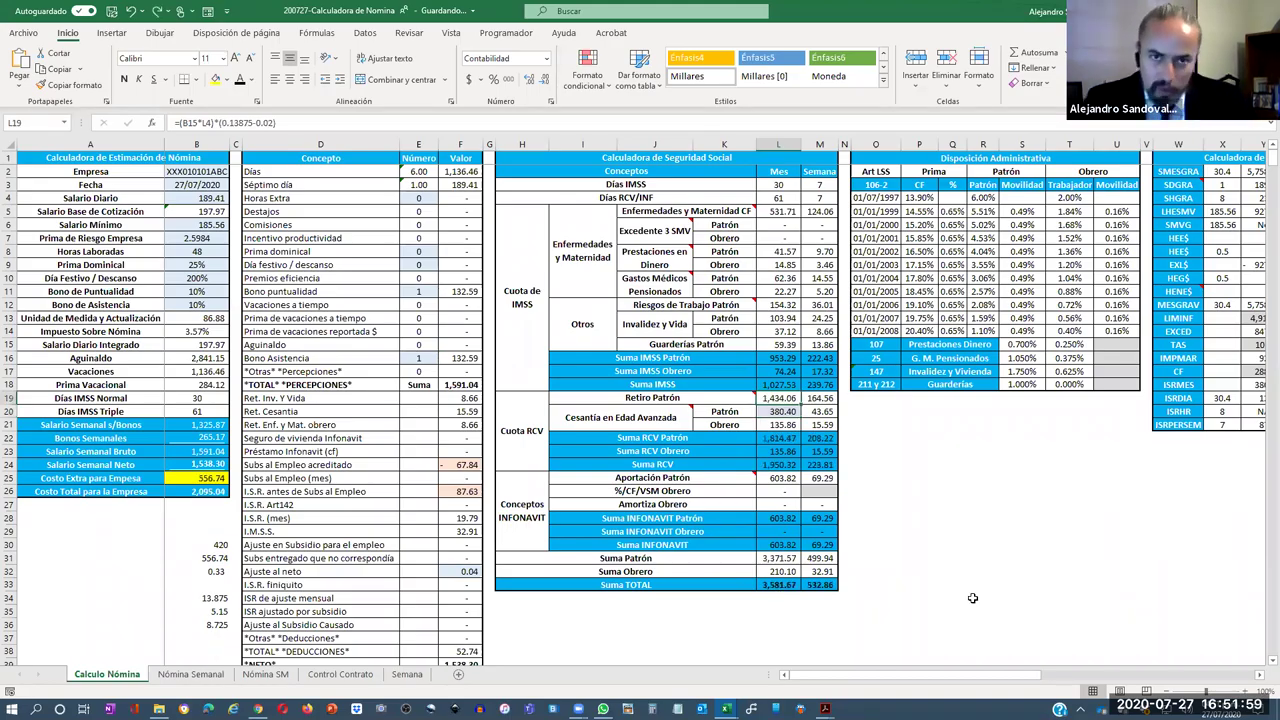